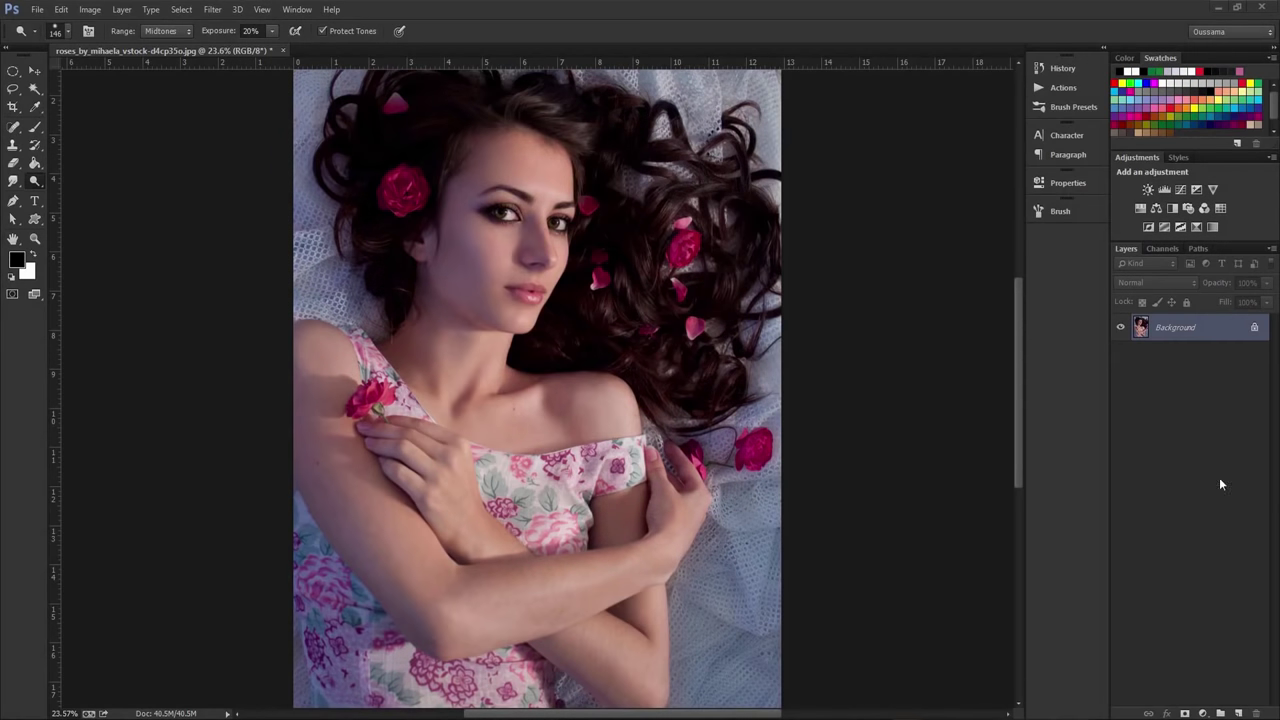
# Duplicate the portrait's Background layer into a new document, Untitled-18.
pyautogui.rightClick(1207, 329)
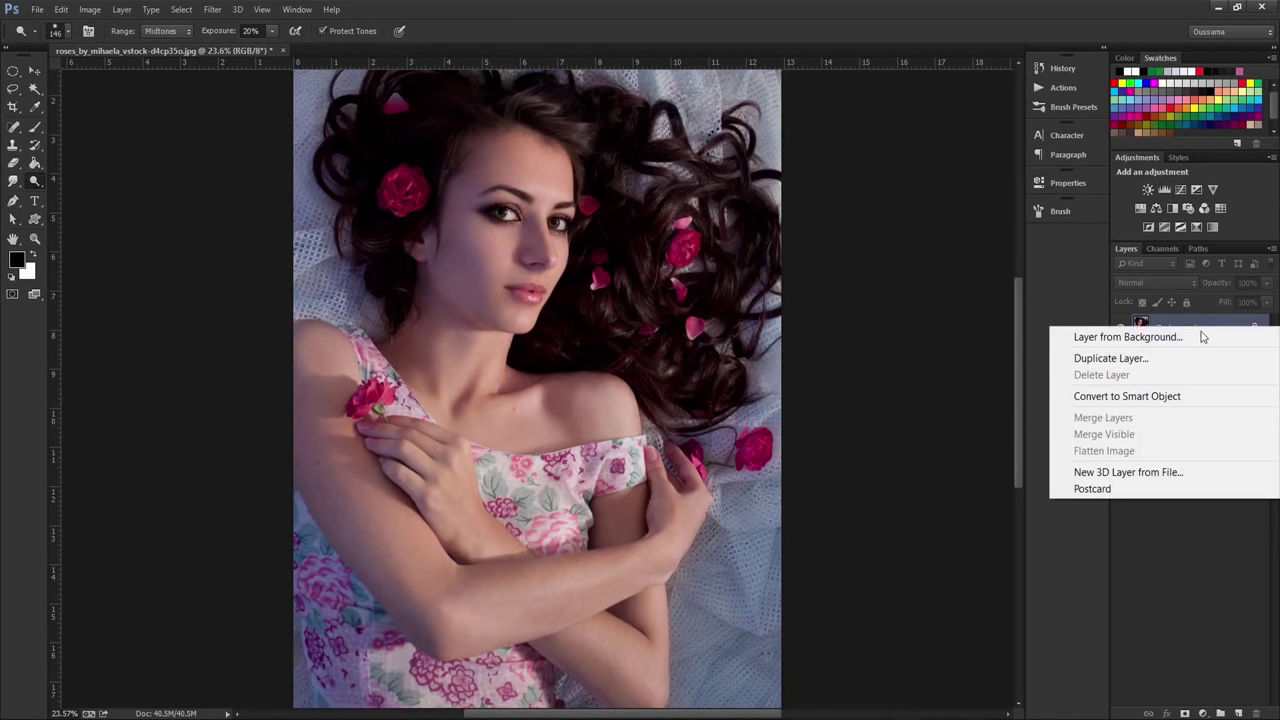
pyautogui.click(1150, 358)
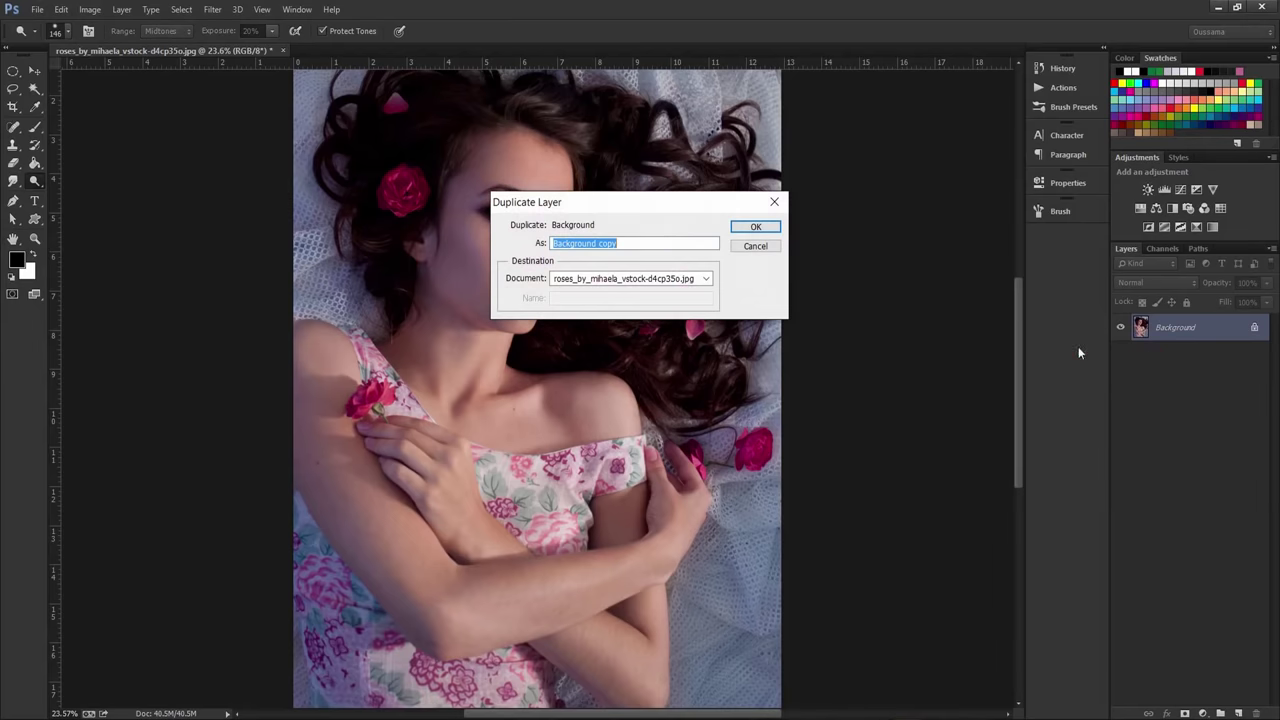
pyautogui.click(703, 281)
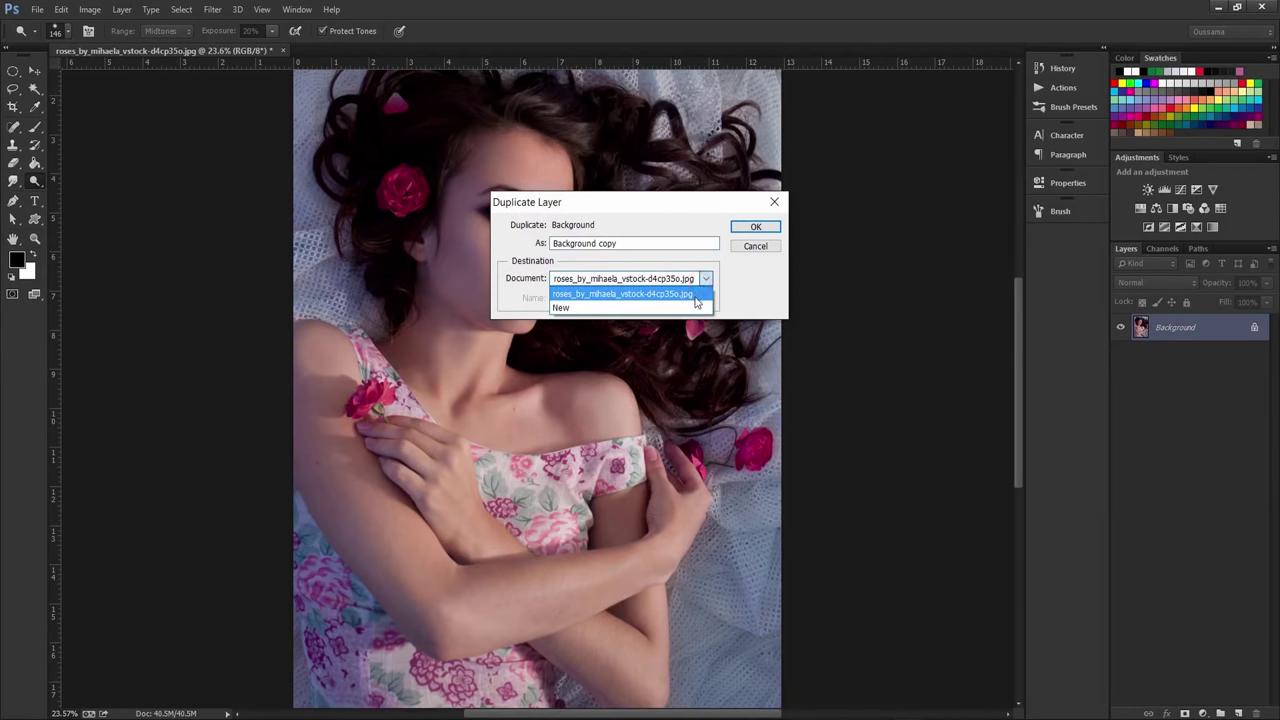
pyautogui.click(690, 307)
pyautogui.click(756, 227)
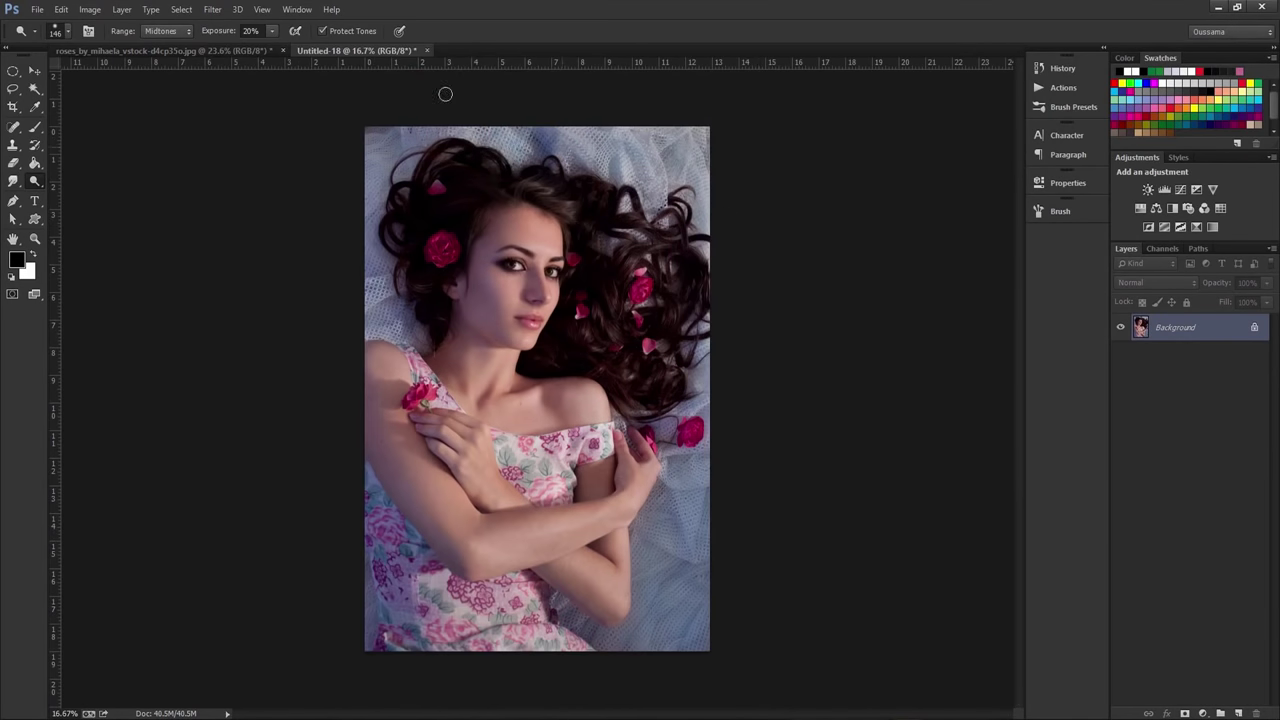
# Convert the copy to Grayscale and apply Levels: black input 48, midtones about 0.78.
pyautogui.click(99, 12)
pyautogui.moveTo(165, 27)
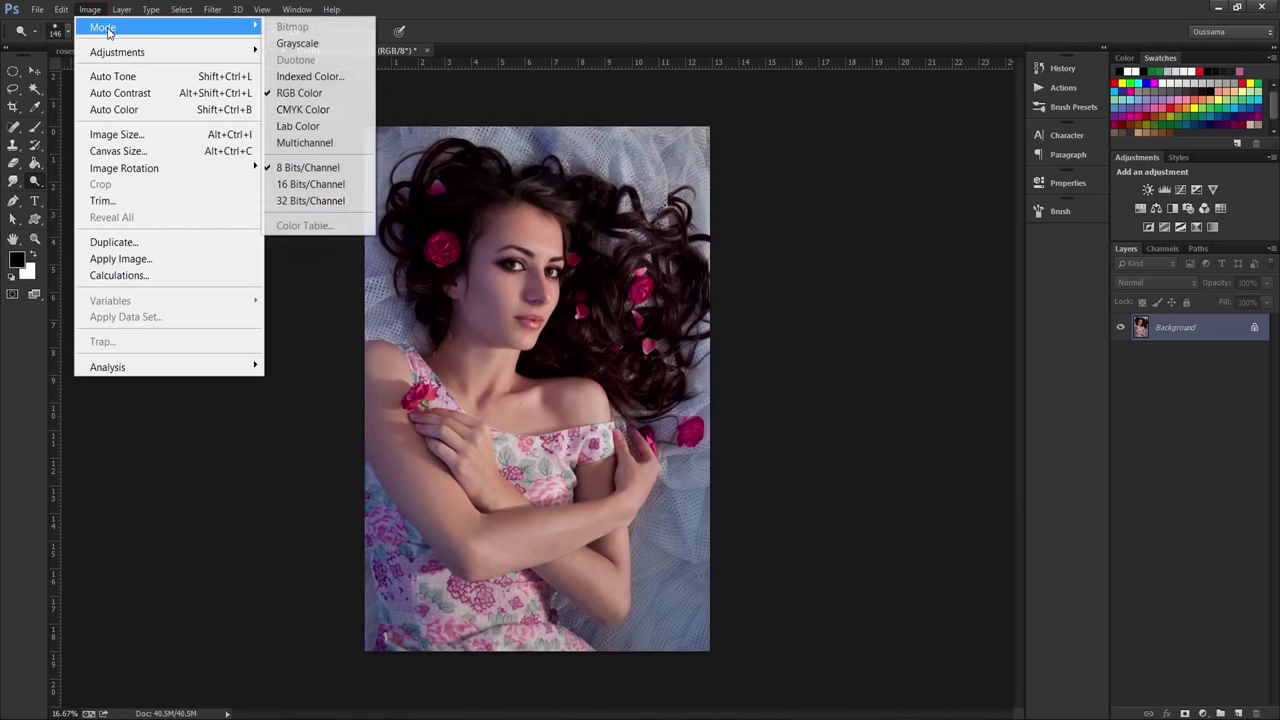
pyautogui.click(340, 44)
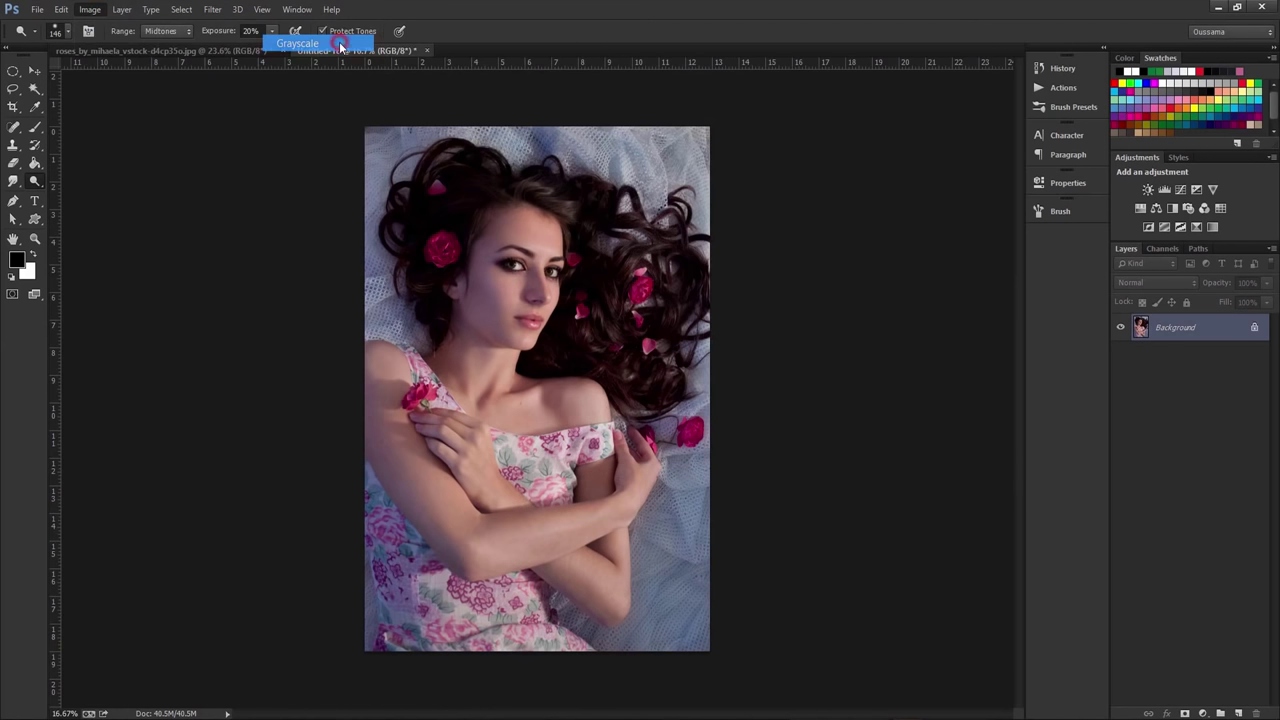
pyautogui.click(94, 13)
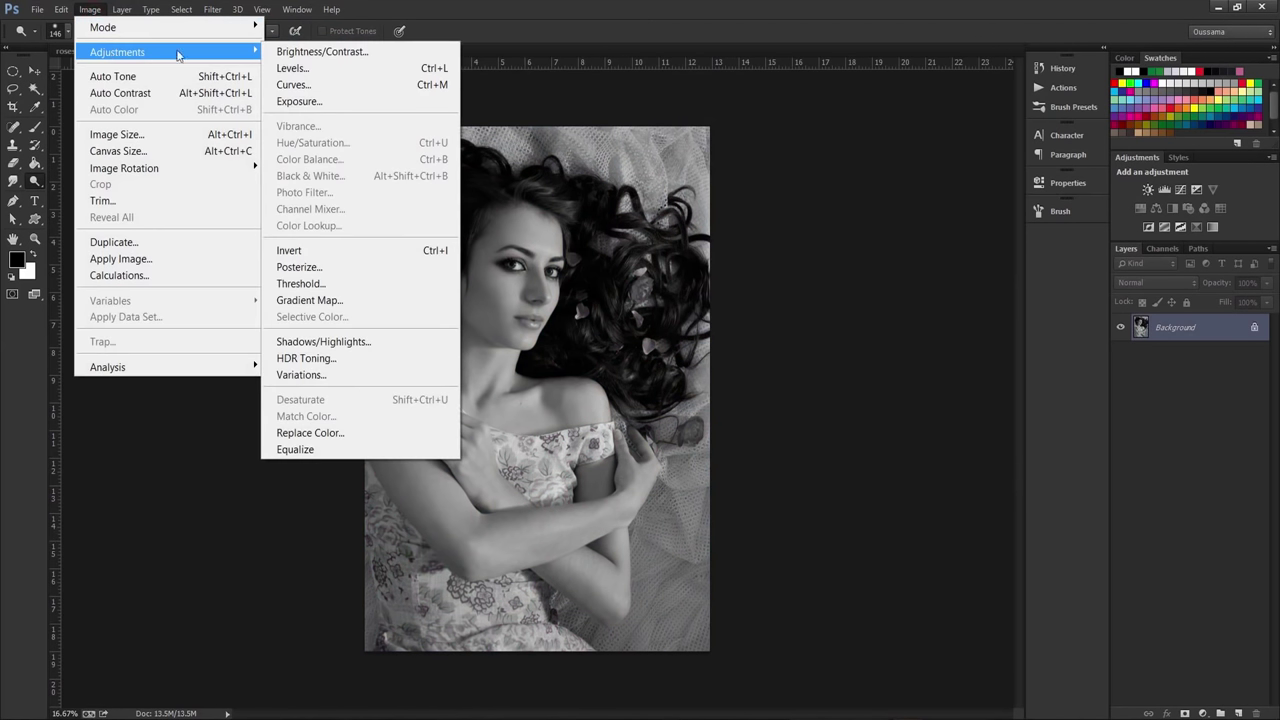
pyautogui.click(306, 68)
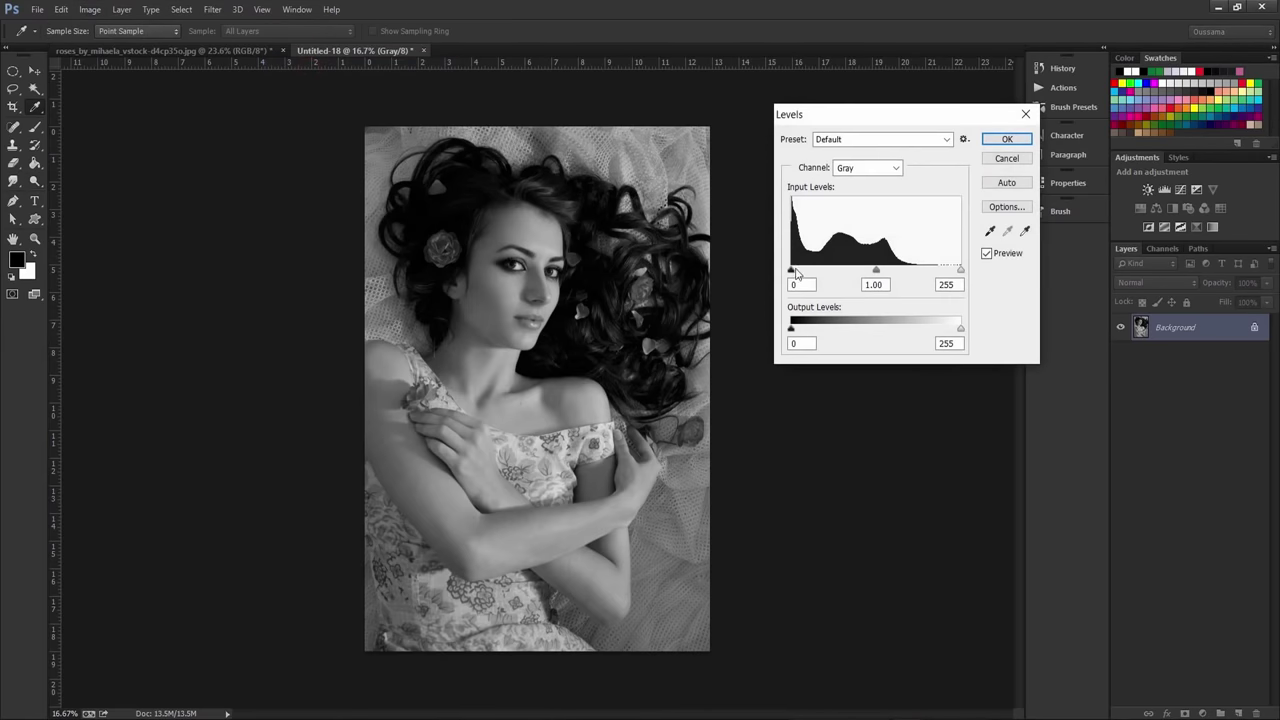
pyautogui.moveTo(794, 270); pyautogui.dragTo(822, 268)
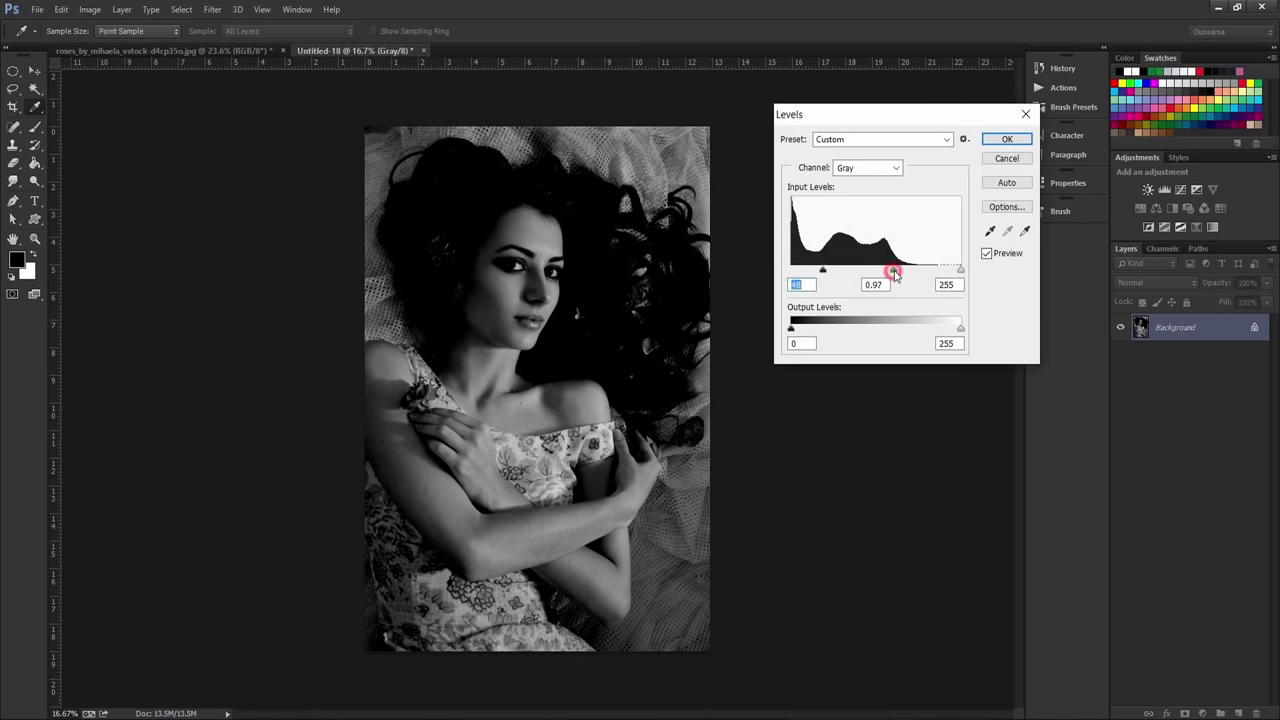
pyautogui.moveTo(894, 274); pyautogui.dragTo(900, 275)
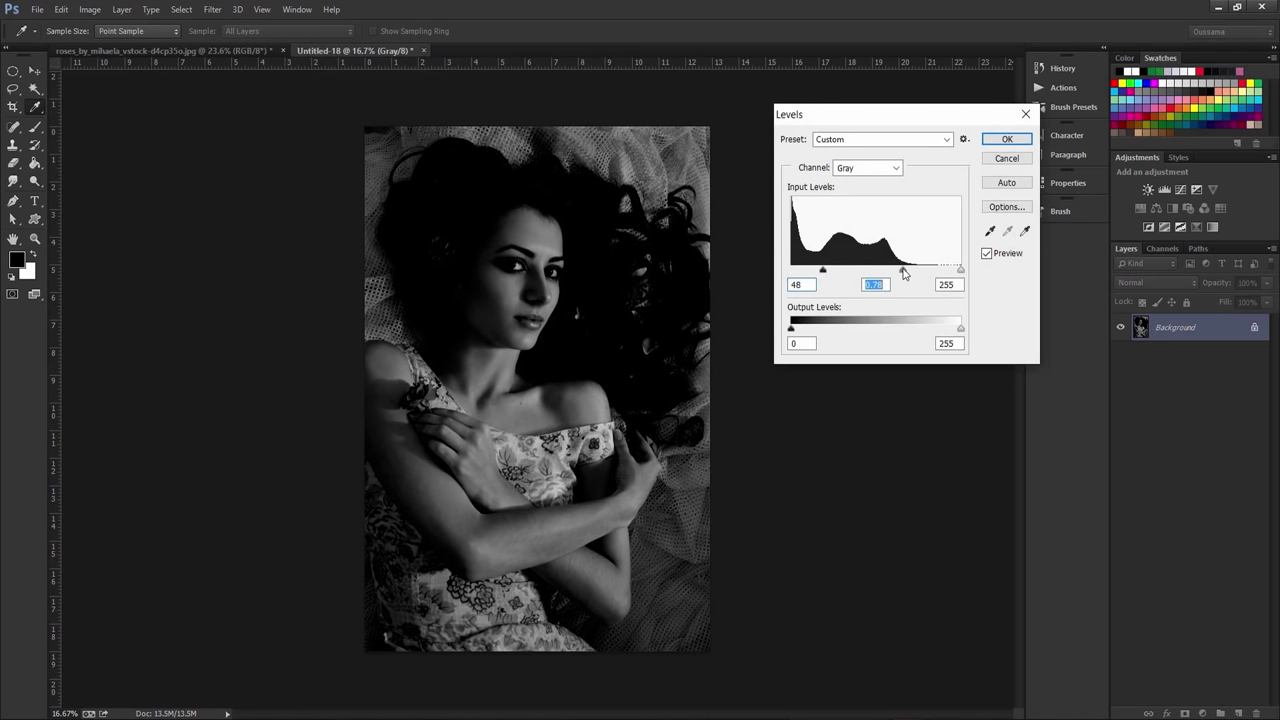
pyautogui.click(990, 140)
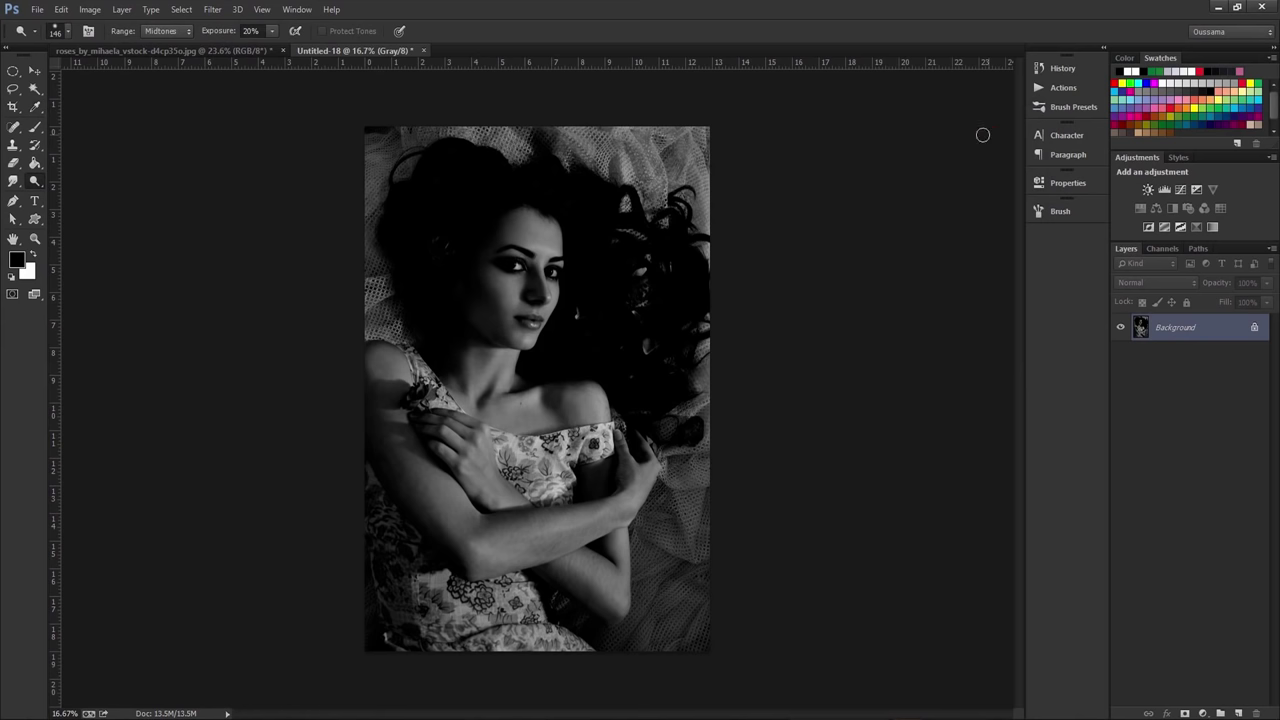
# Select and copy the entire darkened grayscale image.
pyautogui.click(183, 10)
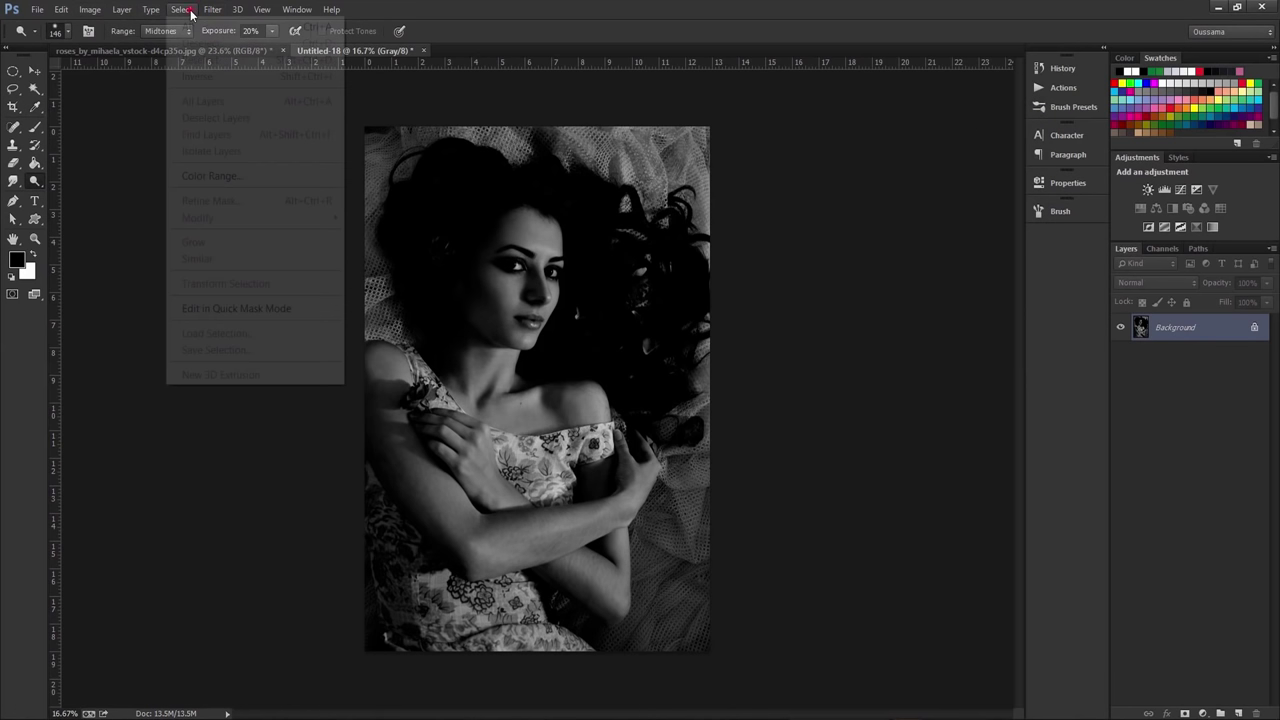
pyautogui.click(189, 25)
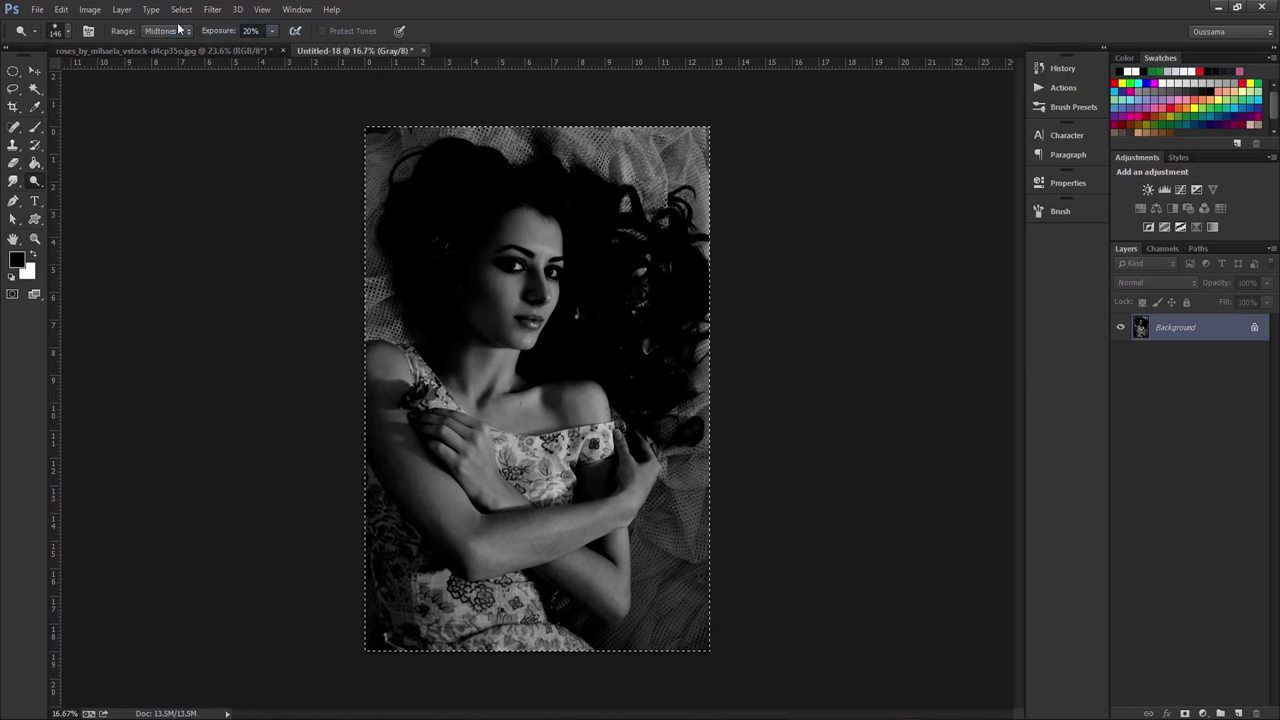
pyautogui.click(61, 10)
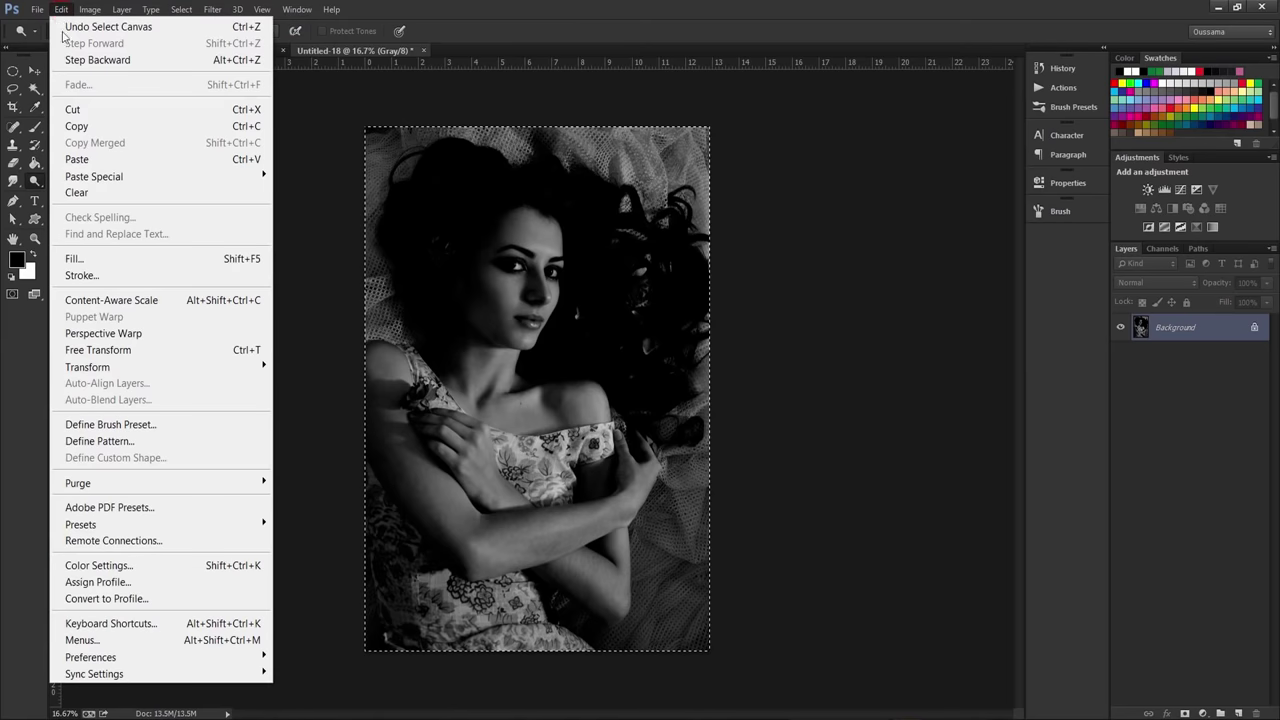
pyautogui.click(84, 127)
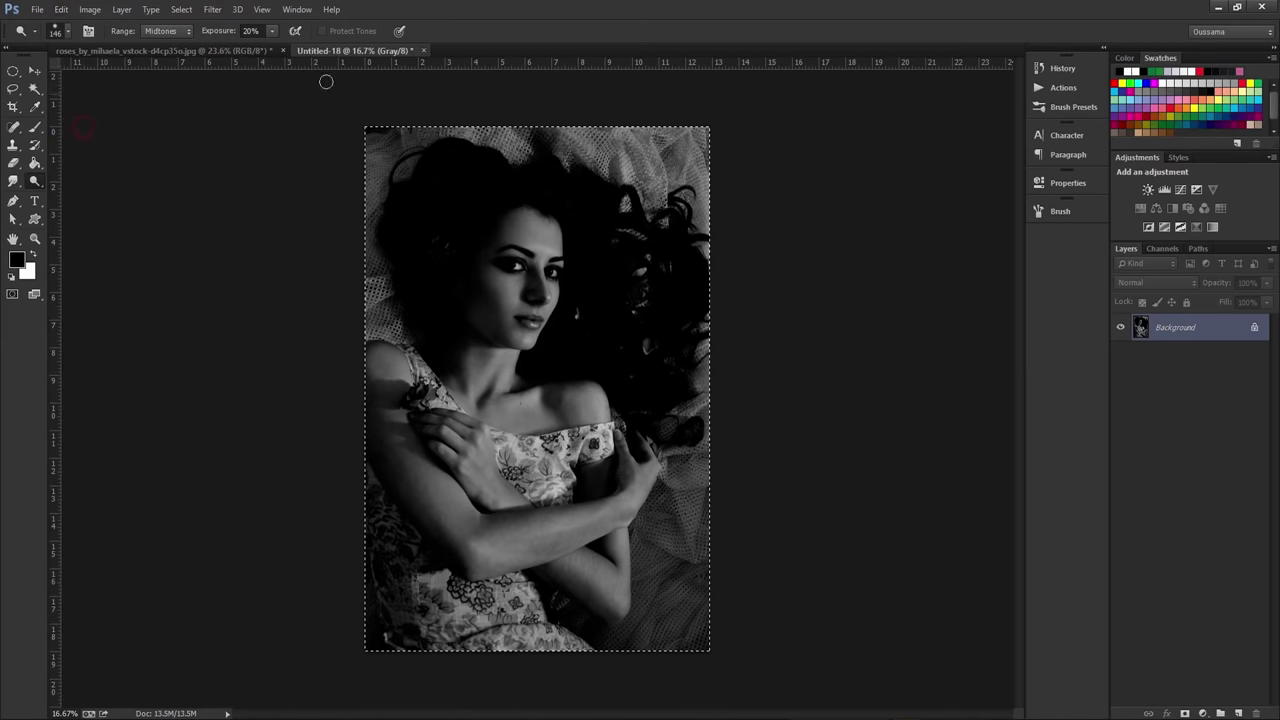
# Close Untitled-18 without saving and paste the copy into the original portrait.
pyautogui.click(422, 50)
pyautogui.click(642, 278)
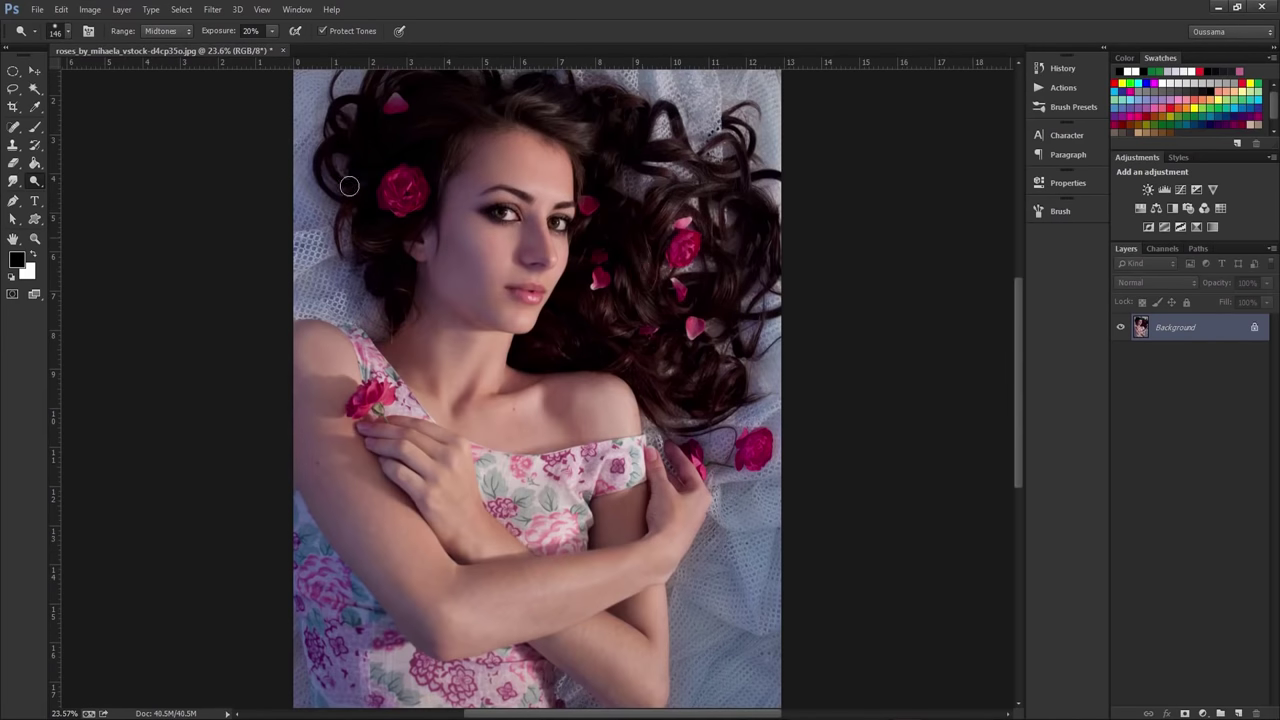
pyautogui.click(66, 10)
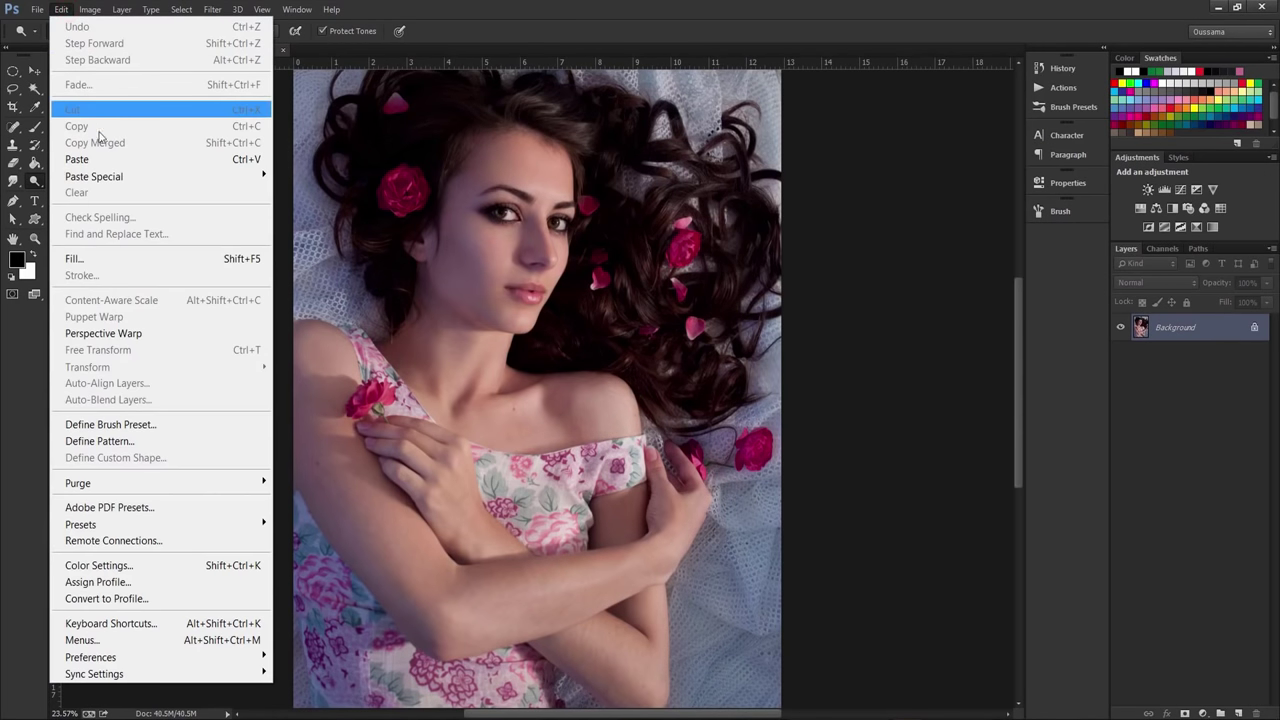
pyautogui.click(100, 157)
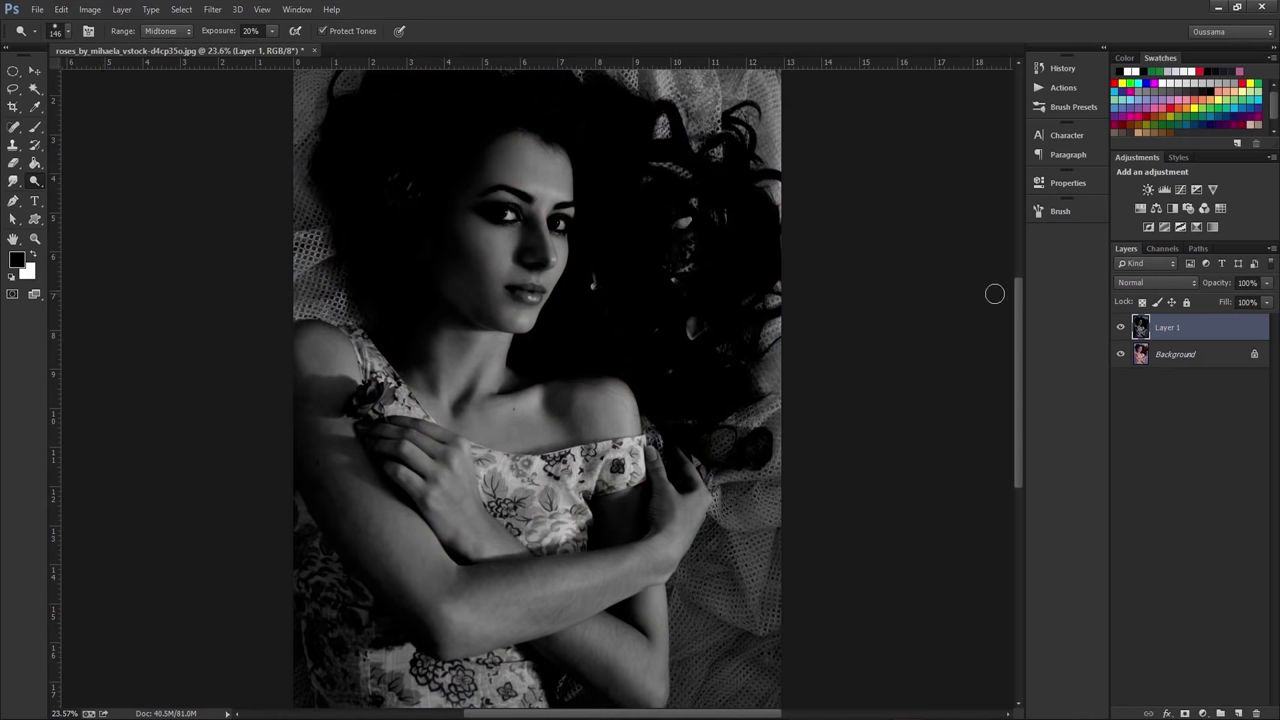
# Set Layer 1's blend mode to Multiply over the colour Background.
pyautogui.click(1192, 287)
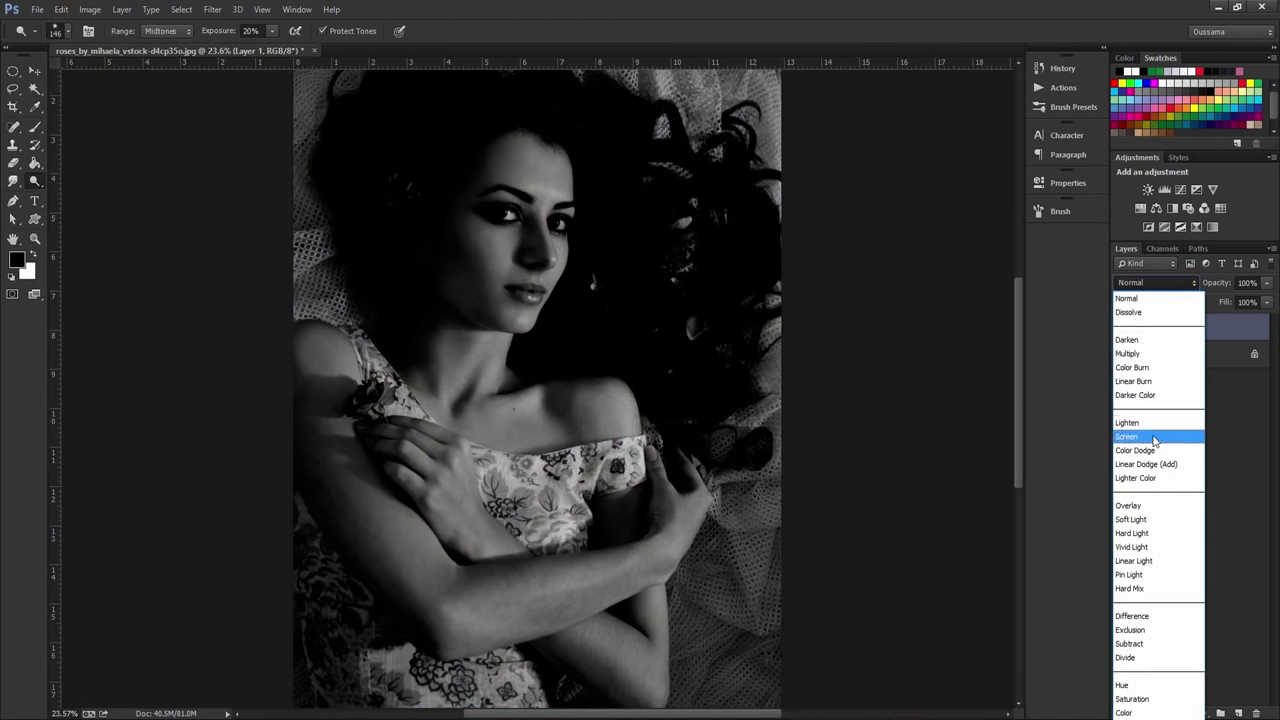
pyautogui.click(1167, 355)
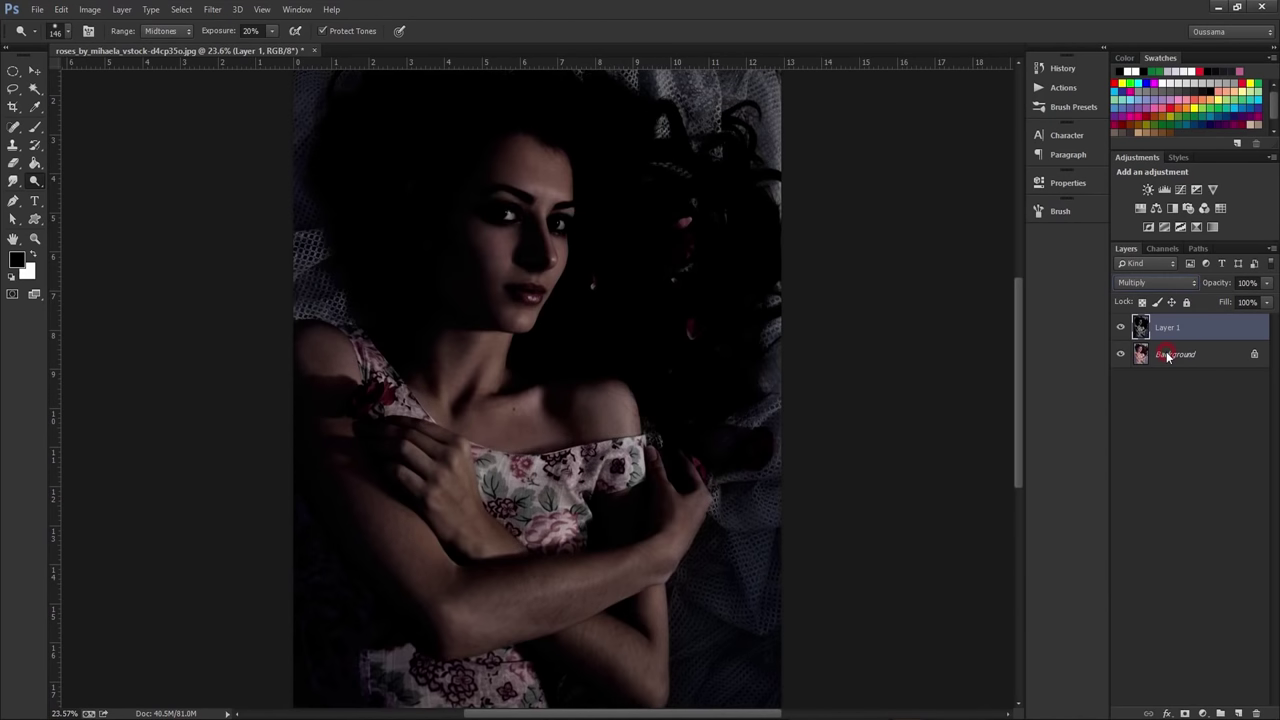
pyautogui.click(211, 10)
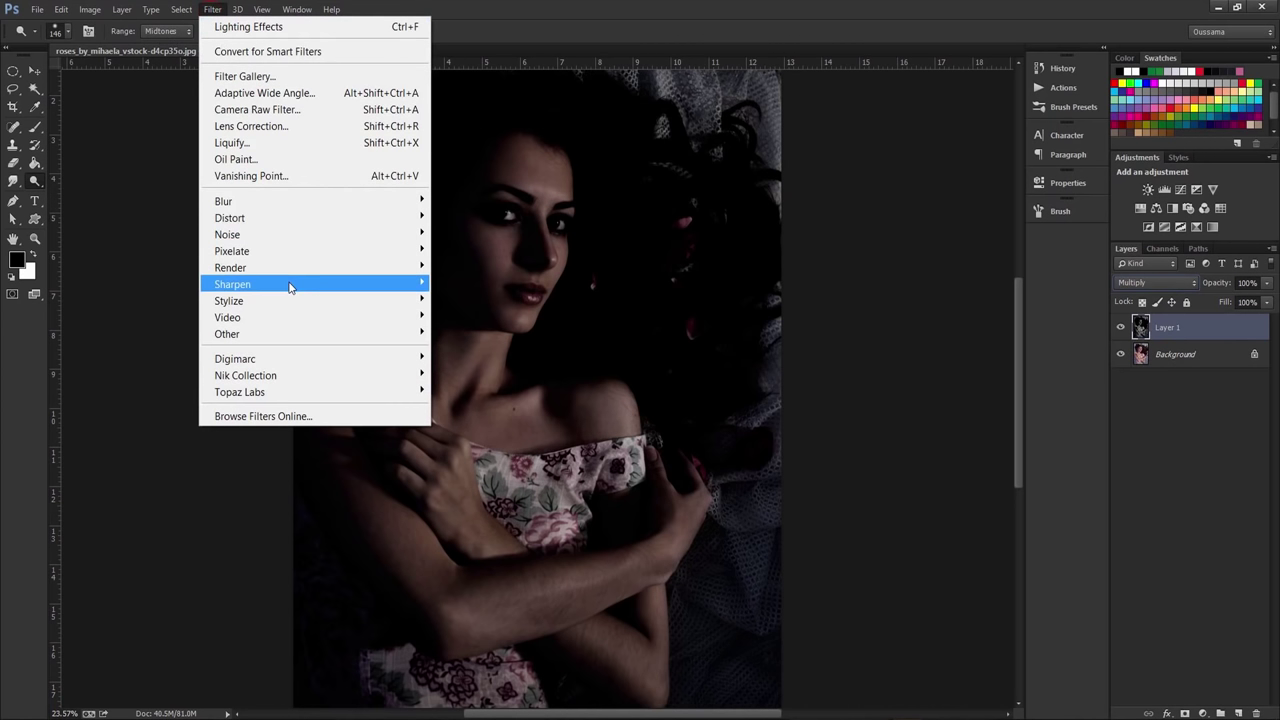
pyautogui.moveTo(230, 267)
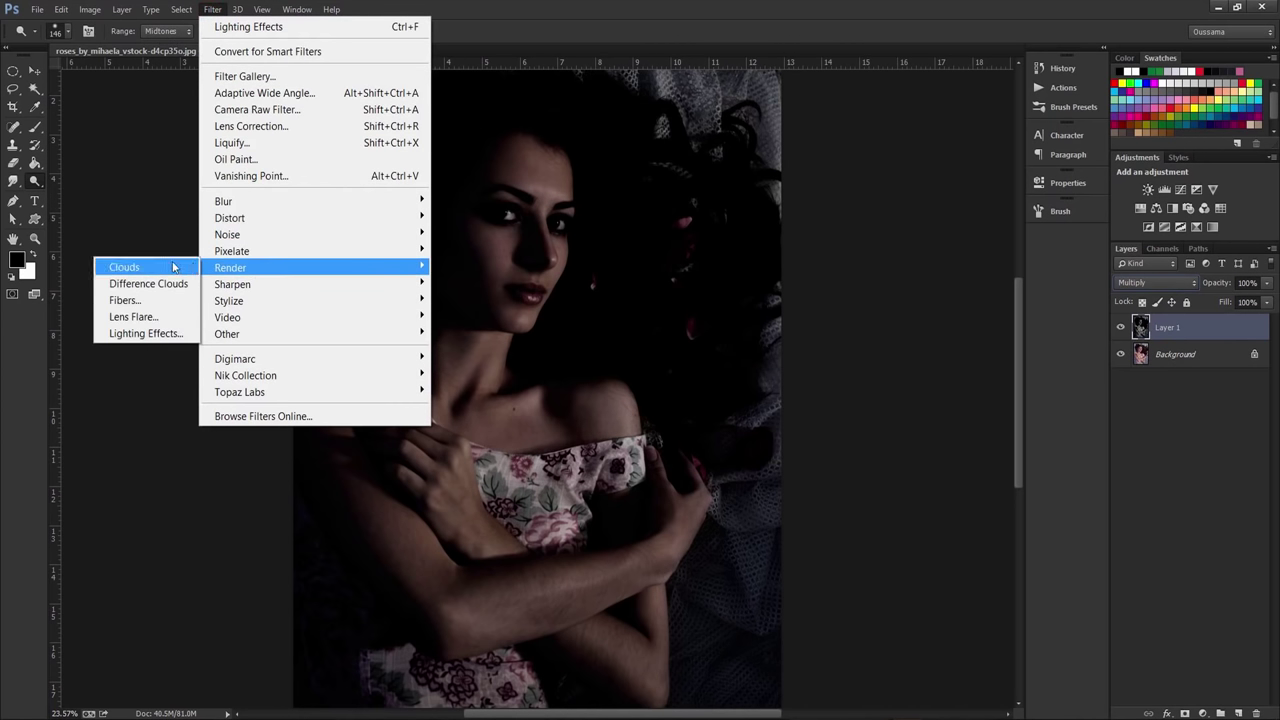
# Start Lighting Effects with a Spot light shaped into a circle around the face.
pyautogui.click(175, 335)
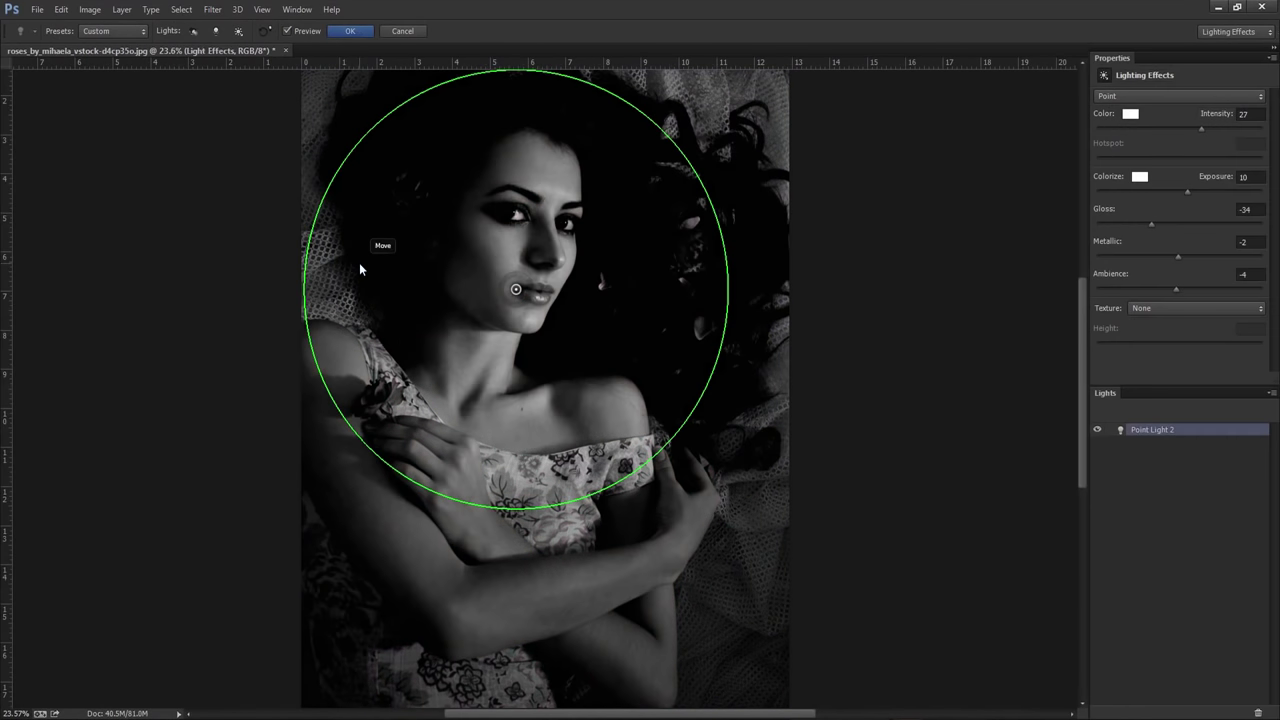
pyautogui.click(1132, 97)
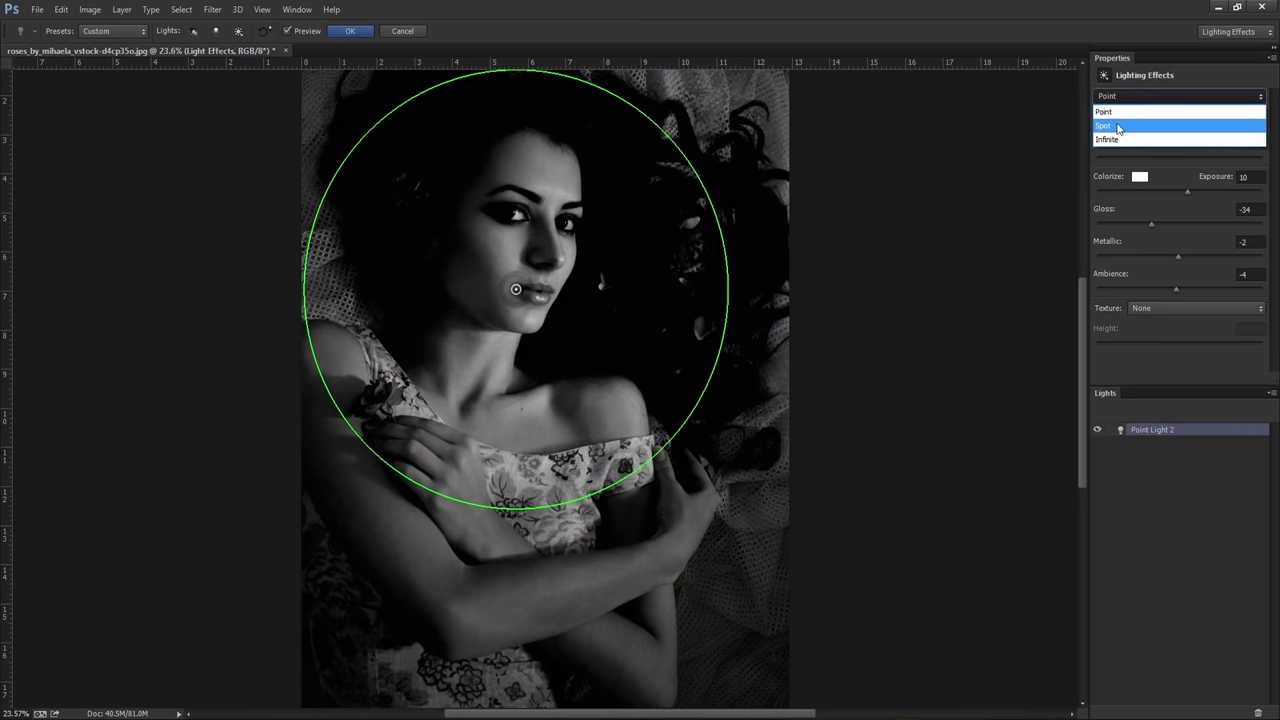
pyautogui.click(1116, 122)
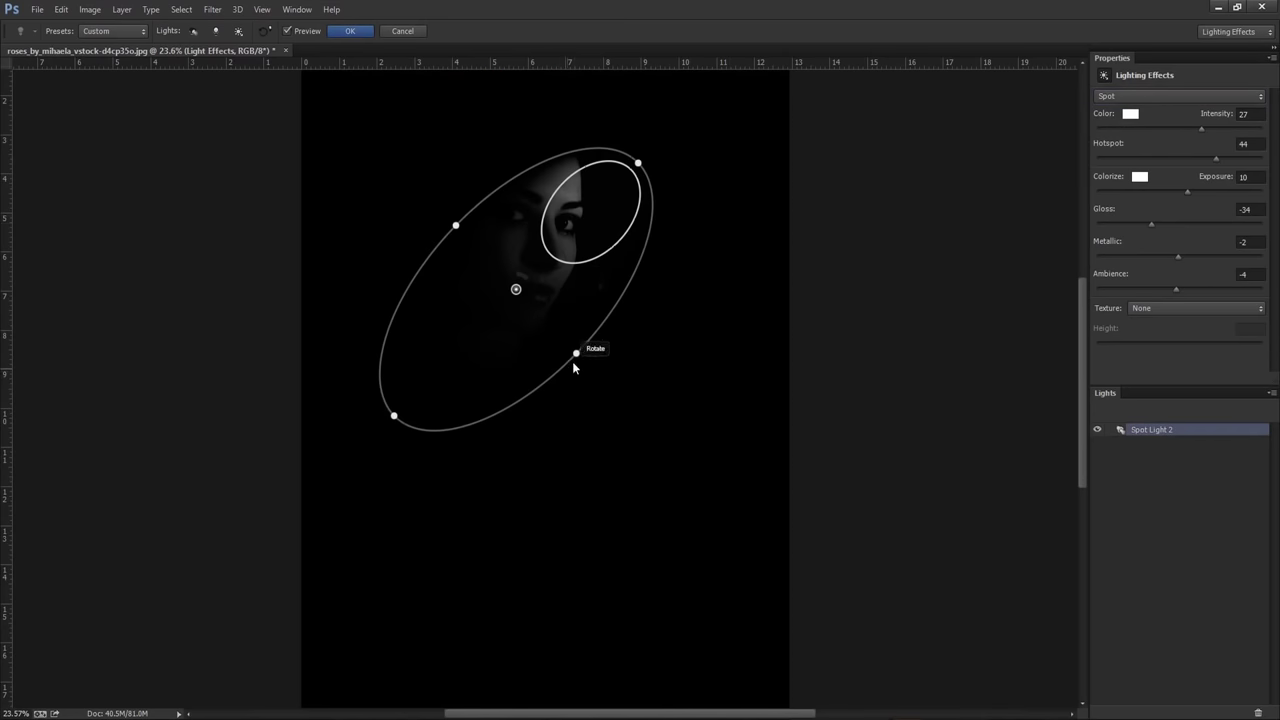
pyautogui.moveTo(577, 356); pyautogui.dragTo(710, 346)
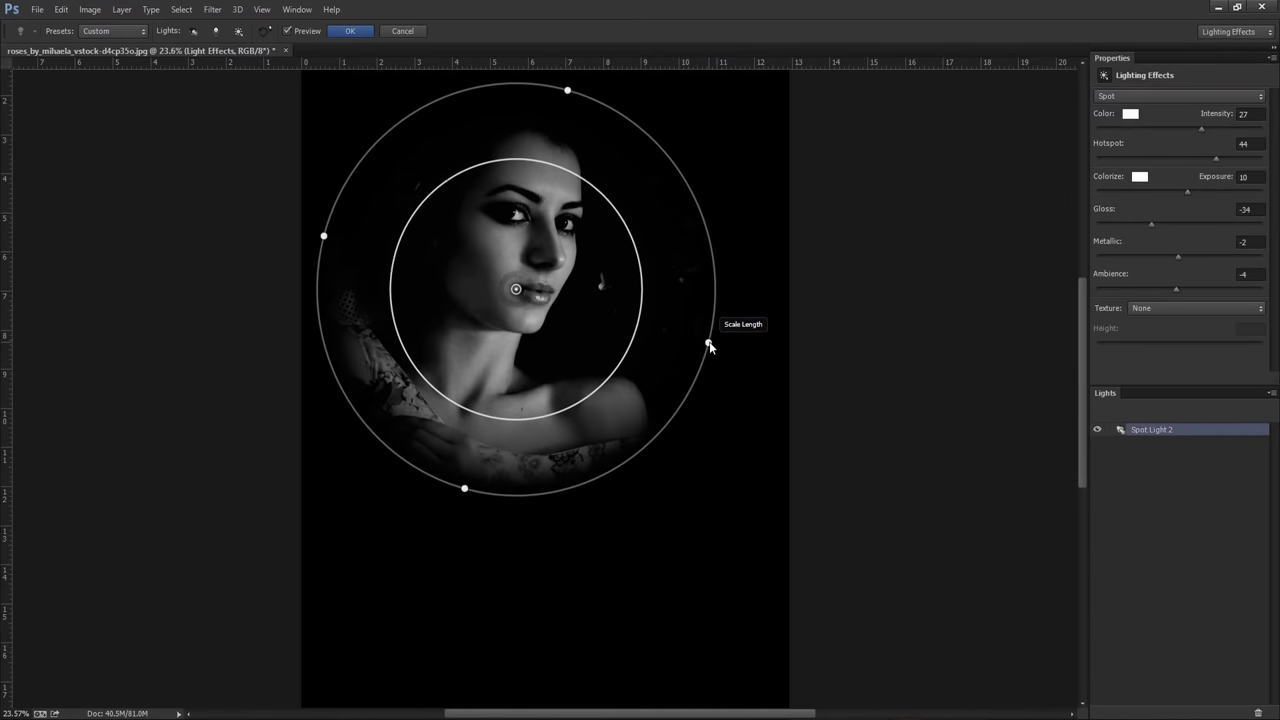
pyautogui.moveTo(710, 346); pyautogui.dragTo(714, 341)
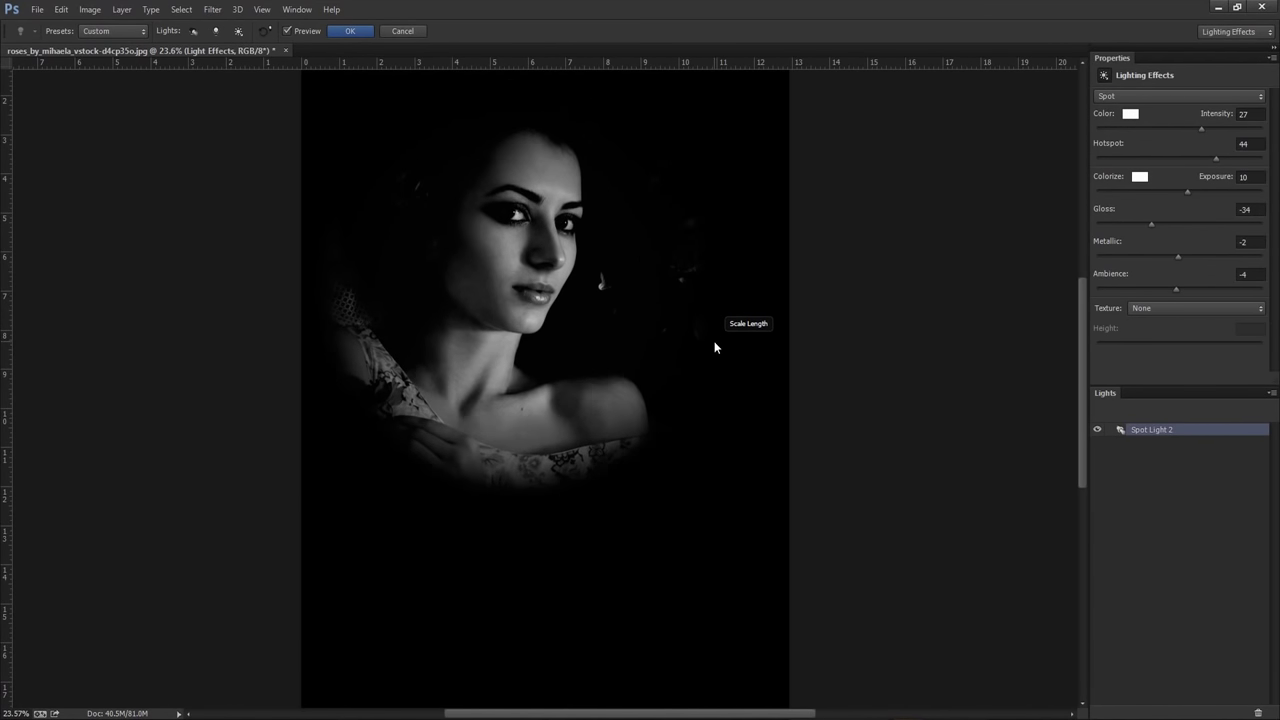
# Fine-tune hotspot, reach and position on the face, then apply (Intensity 32, Hotspot -1, Exposure 10, Gloss -34).
pyautogui.moveTo(1219, 162)
pyautogui.mouseDown()
pyautogui.moveTo(1188, 165)
pyautogui.moveTo(1209, 132)
pyautogui.mouseUp()
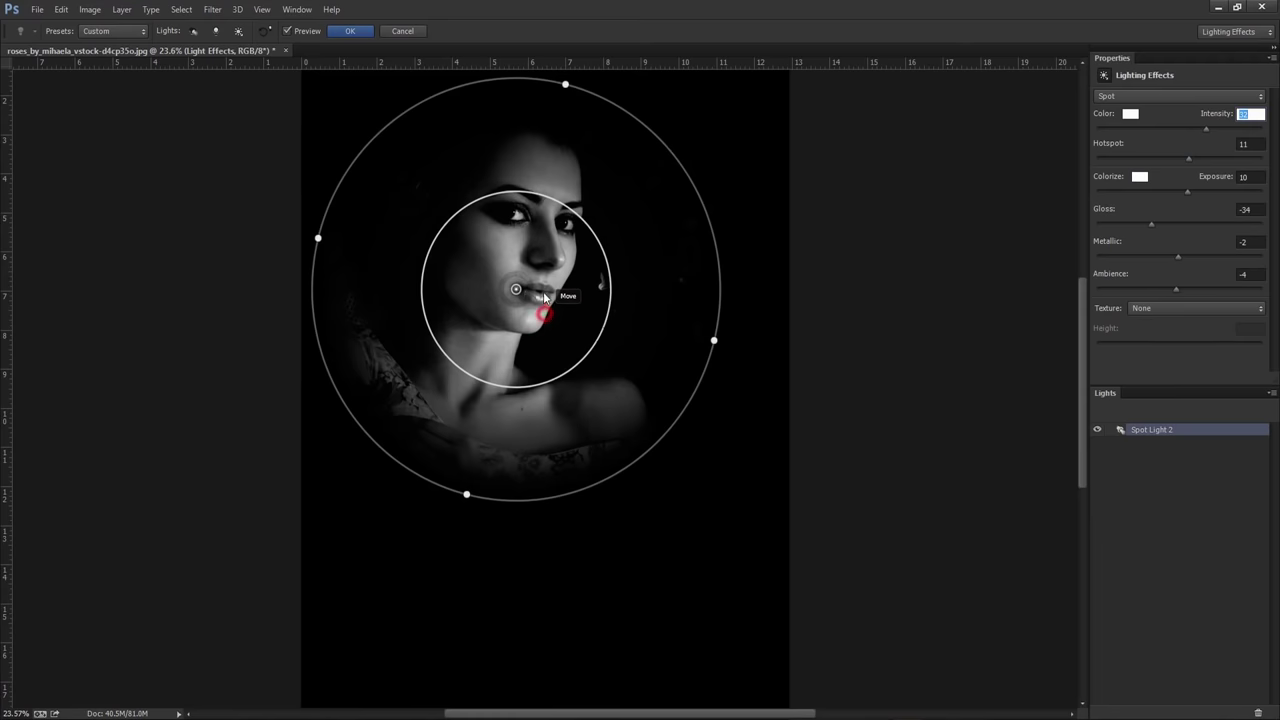
pyautogui.moveTo(545, 298); pyautogui.dragTo(544, 277)
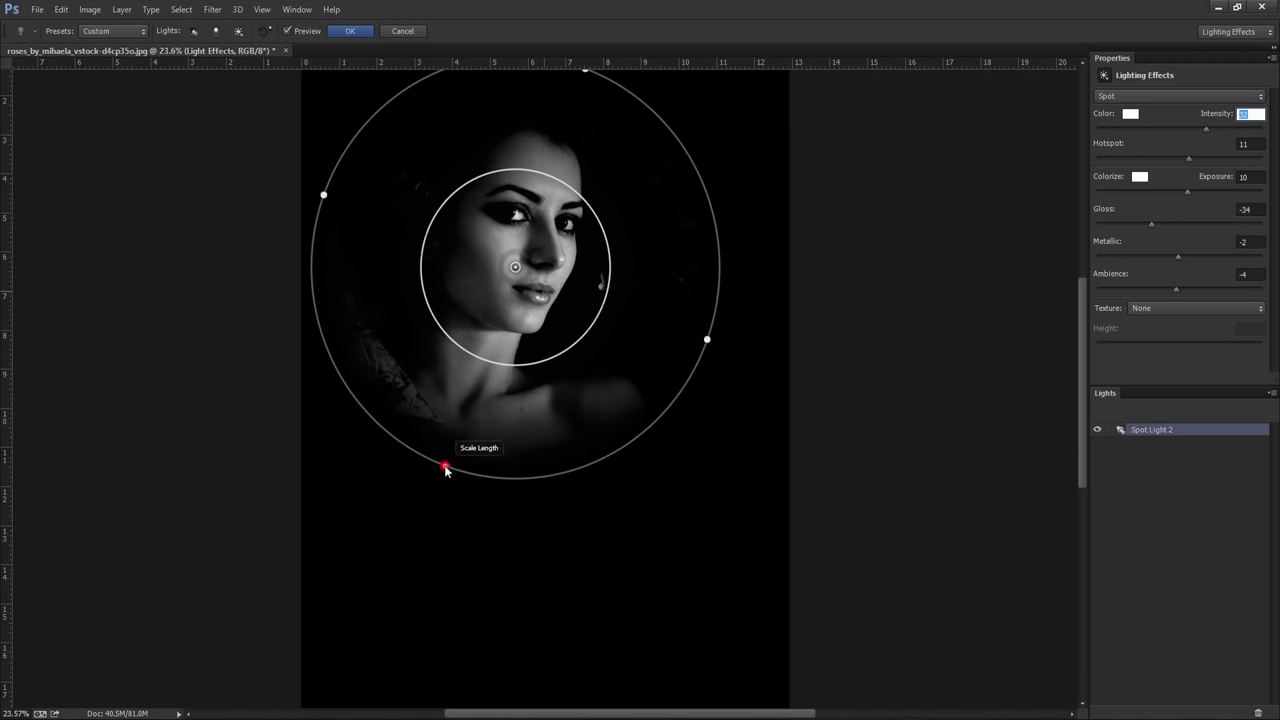
pyautogui.moveTo(445, 467); pyautogui.dragTo(446, 477)
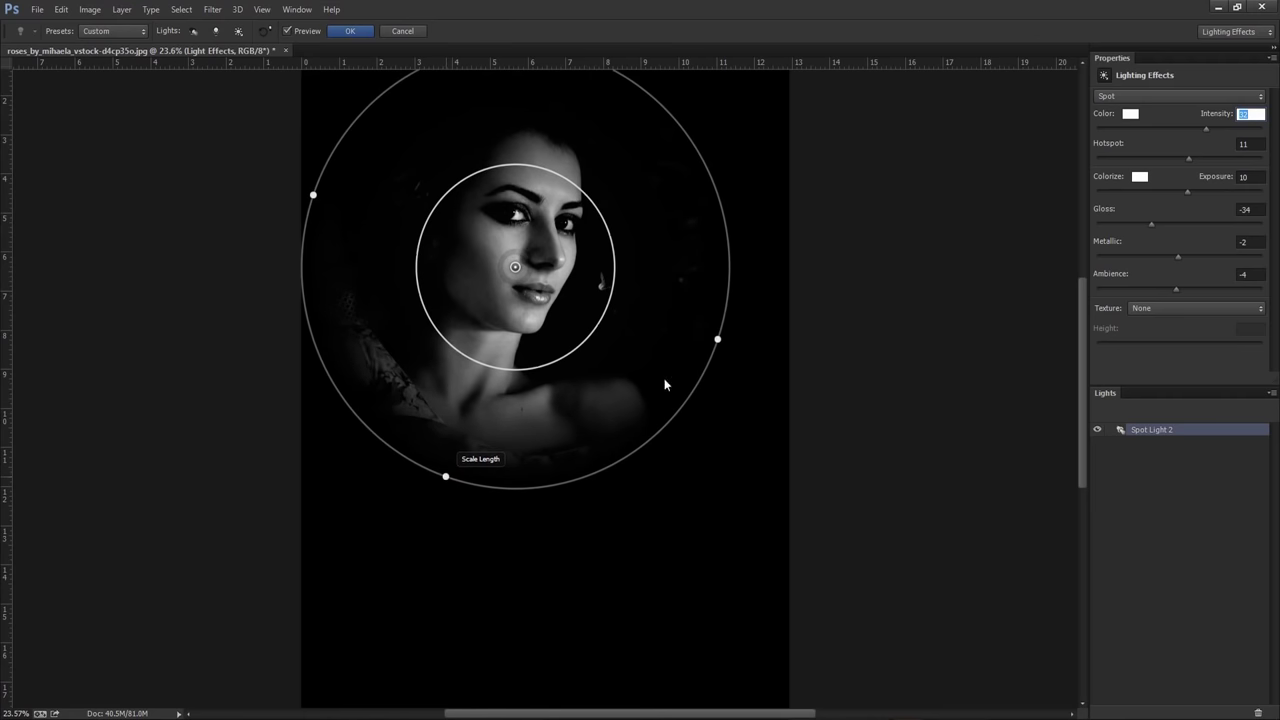
pyautogui.moveTo(1190, 158); pyautogui.dragTo(1178, 162)
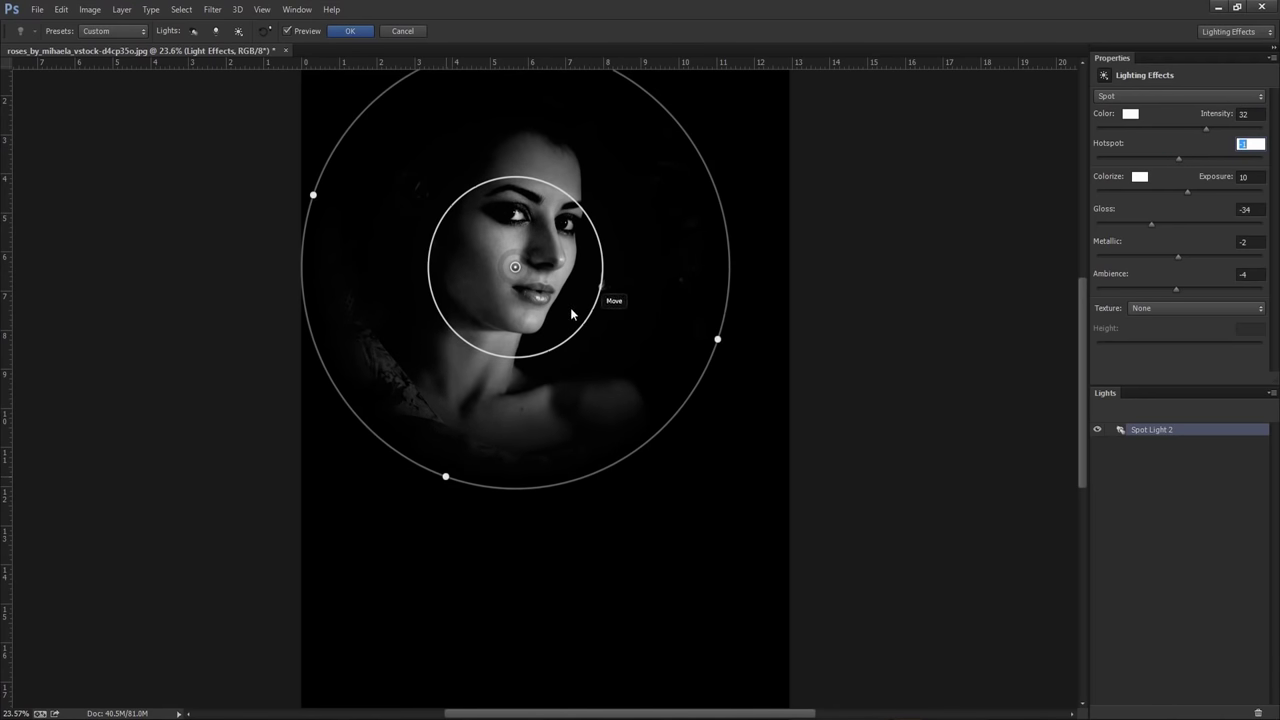
pyautogui.moveTo(569, 296); pyautogui.dragTo(564, 338)
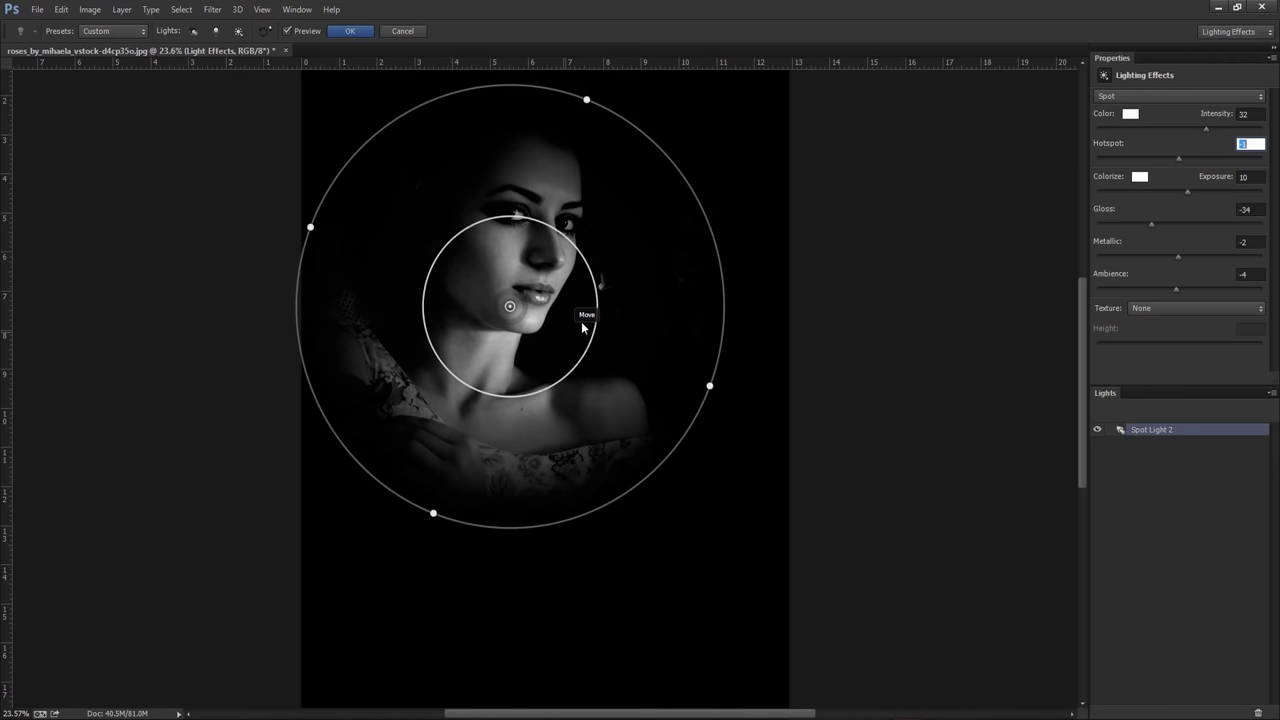
pyautogui.click(347, 32)
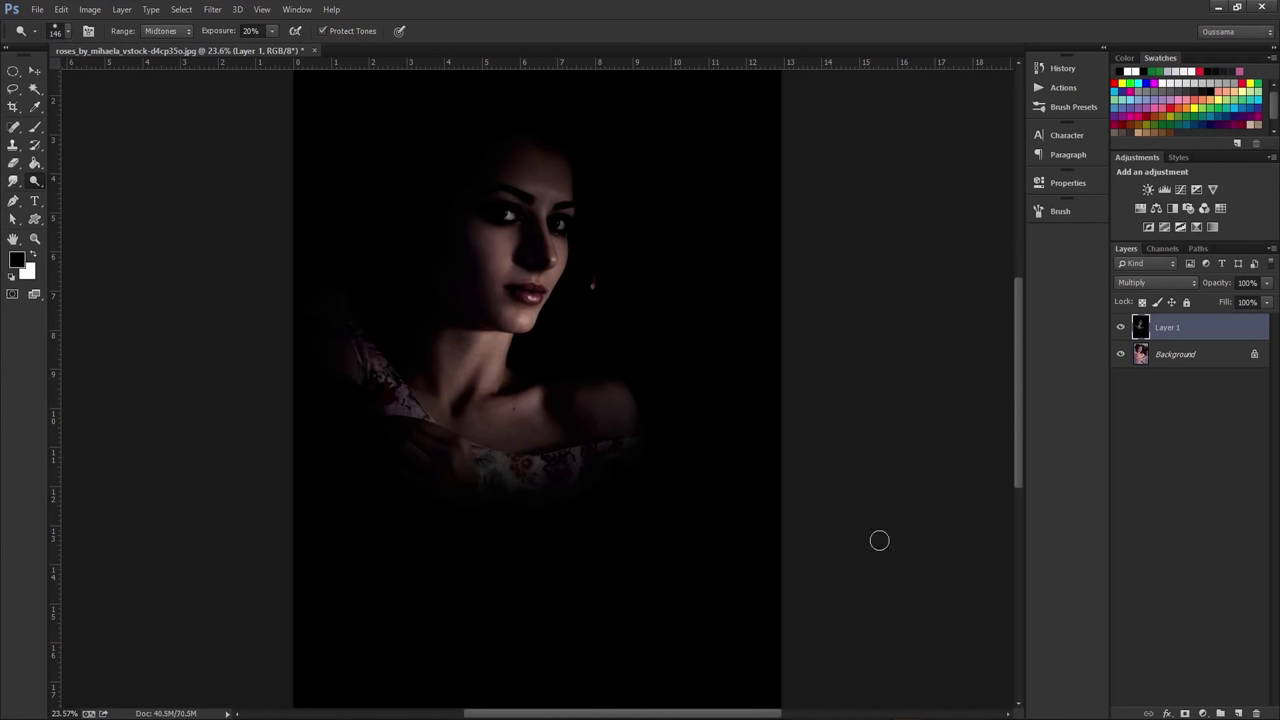
# Add Layer 2, select the Brush with black as foreground, then add Layer 3.
pyautogui.click(1238, 712)
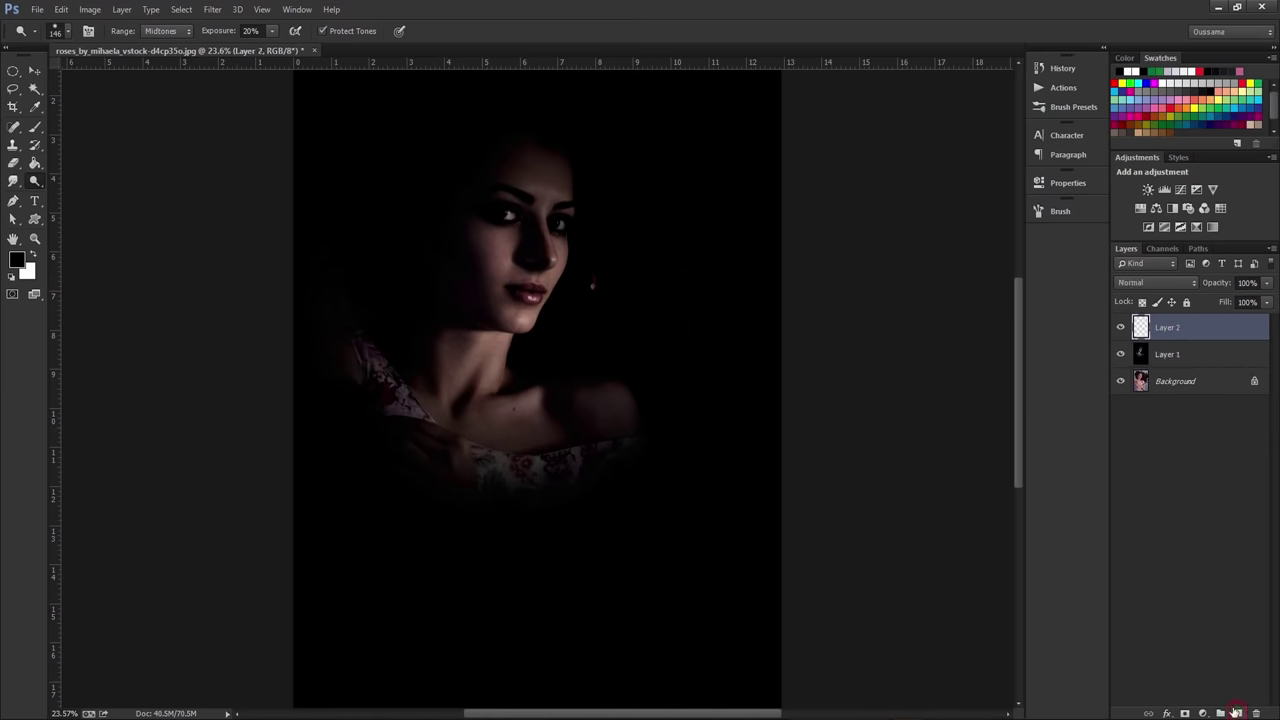
pyautogui.click(36, 128)
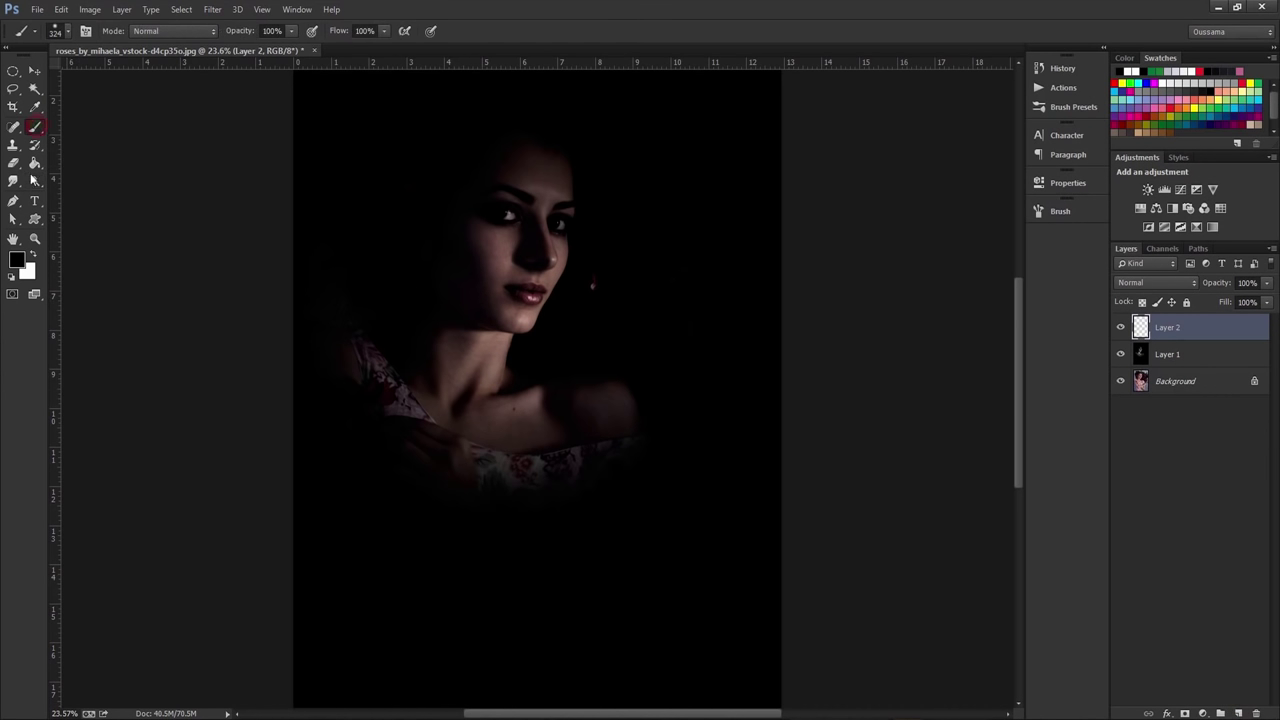
pyautogui.click(18, 260)
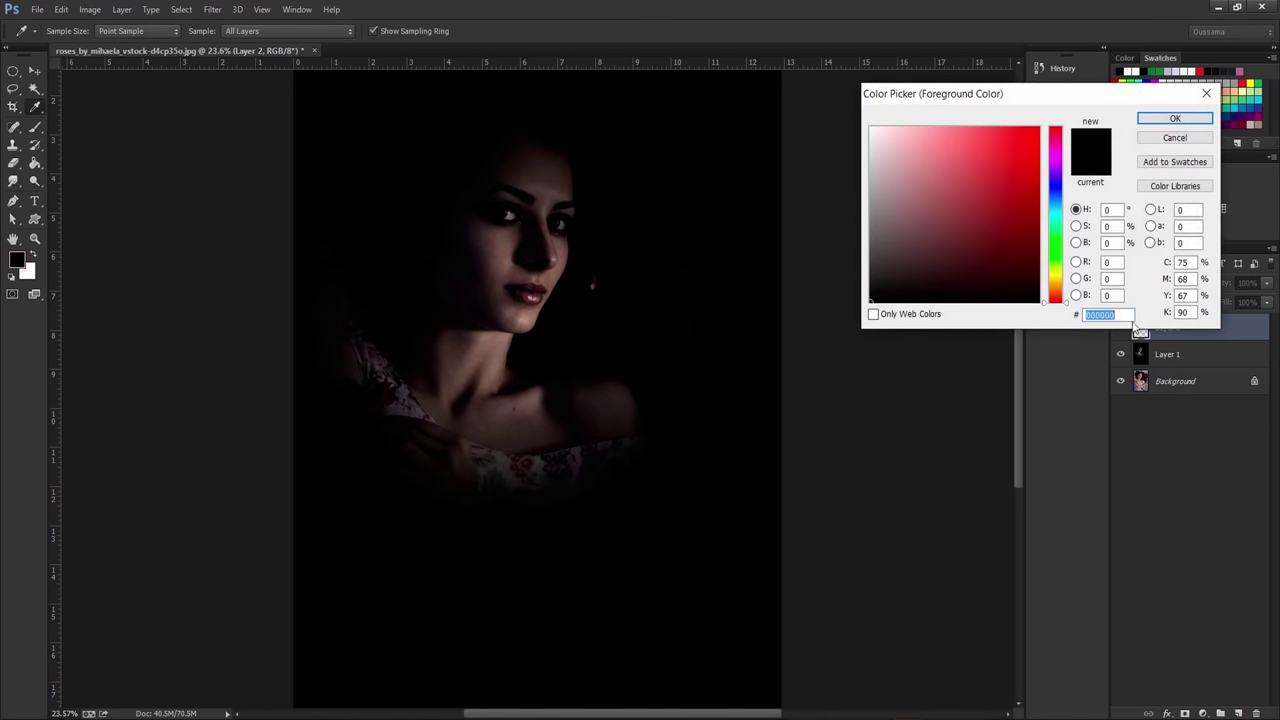
pyautogui.click(1176, 119)
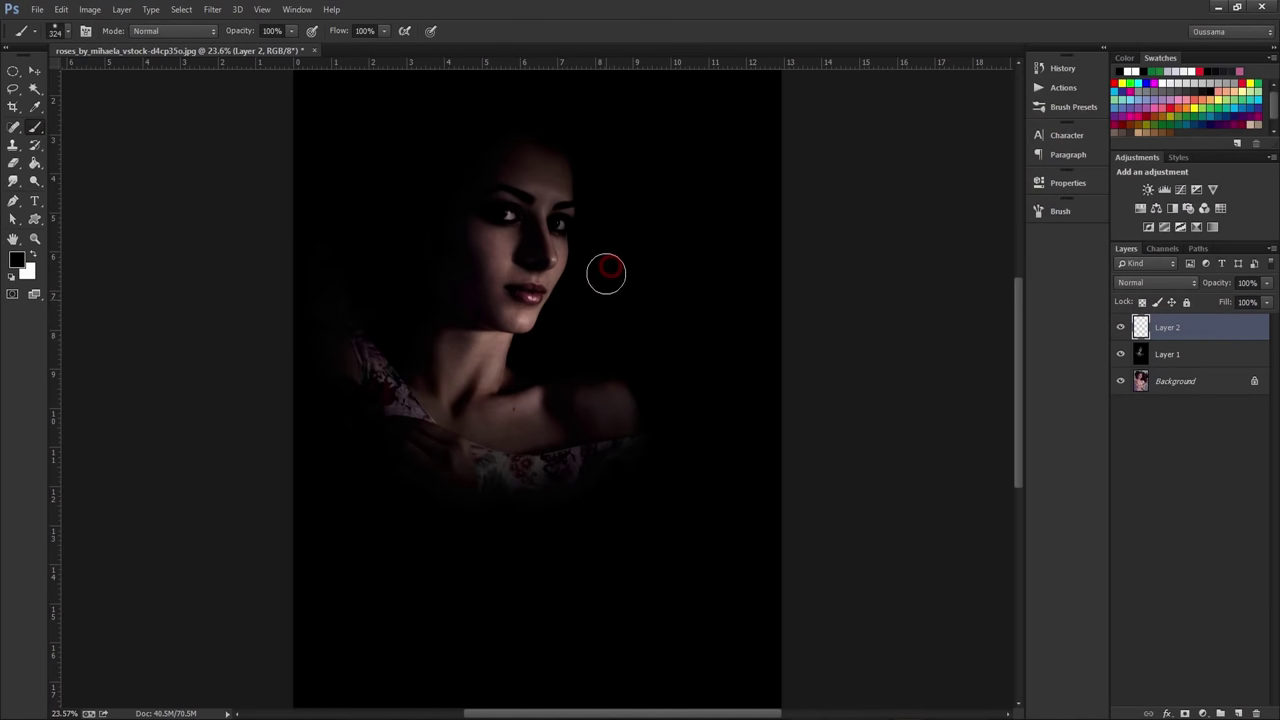
pyautogui.click(695, 229)
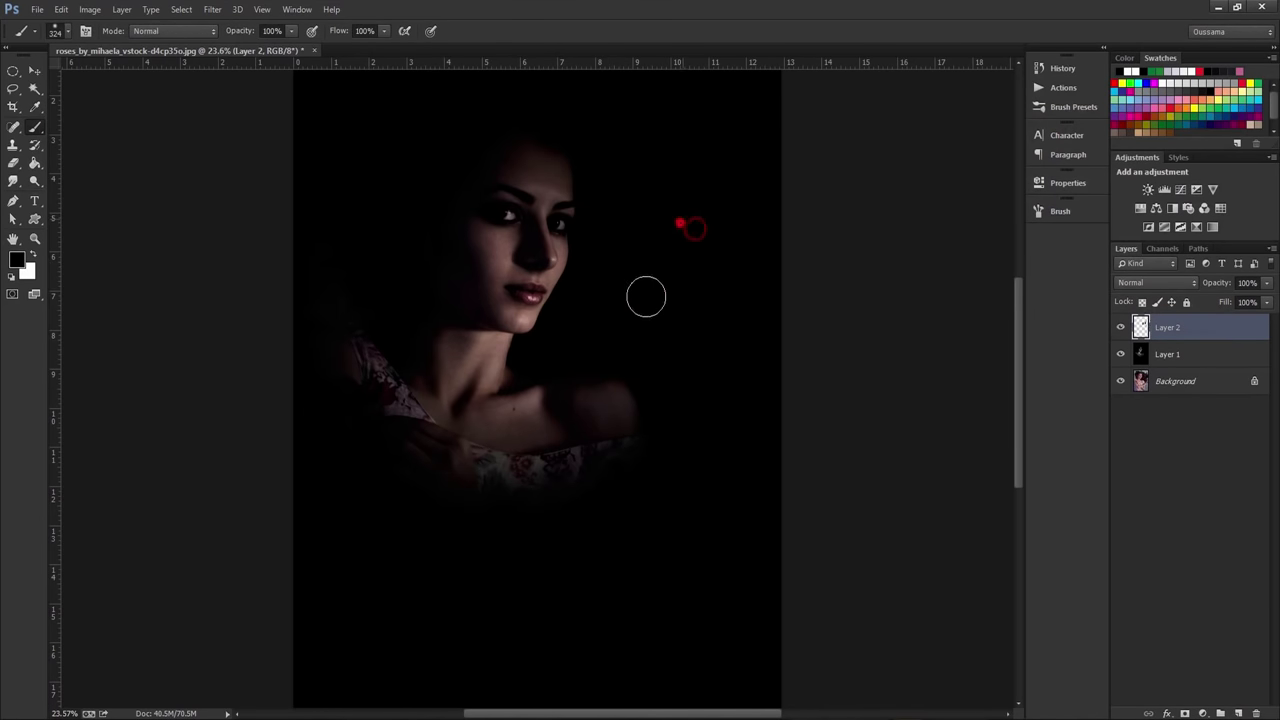
pyautogui.click(1238, 713)
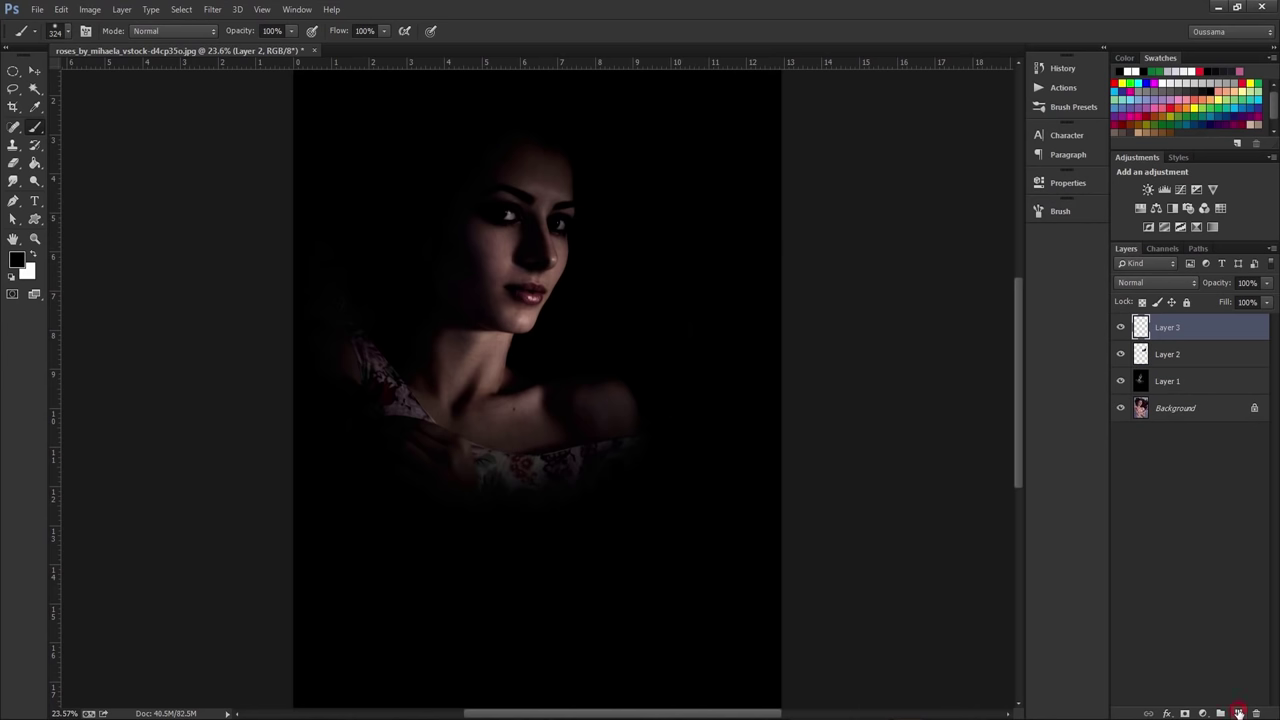
# Fill Layer 3 with 50% Gray.
pyautogui.click(62, 10)
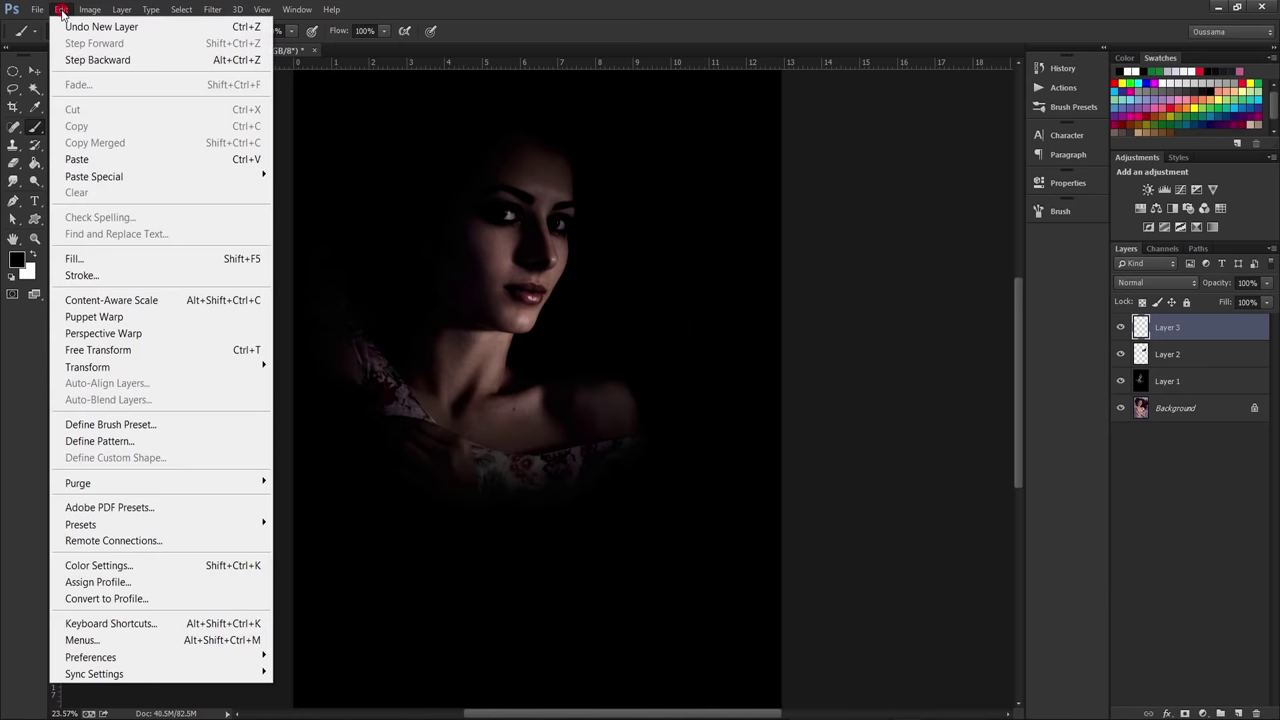
pyautogui.click(79, 259)
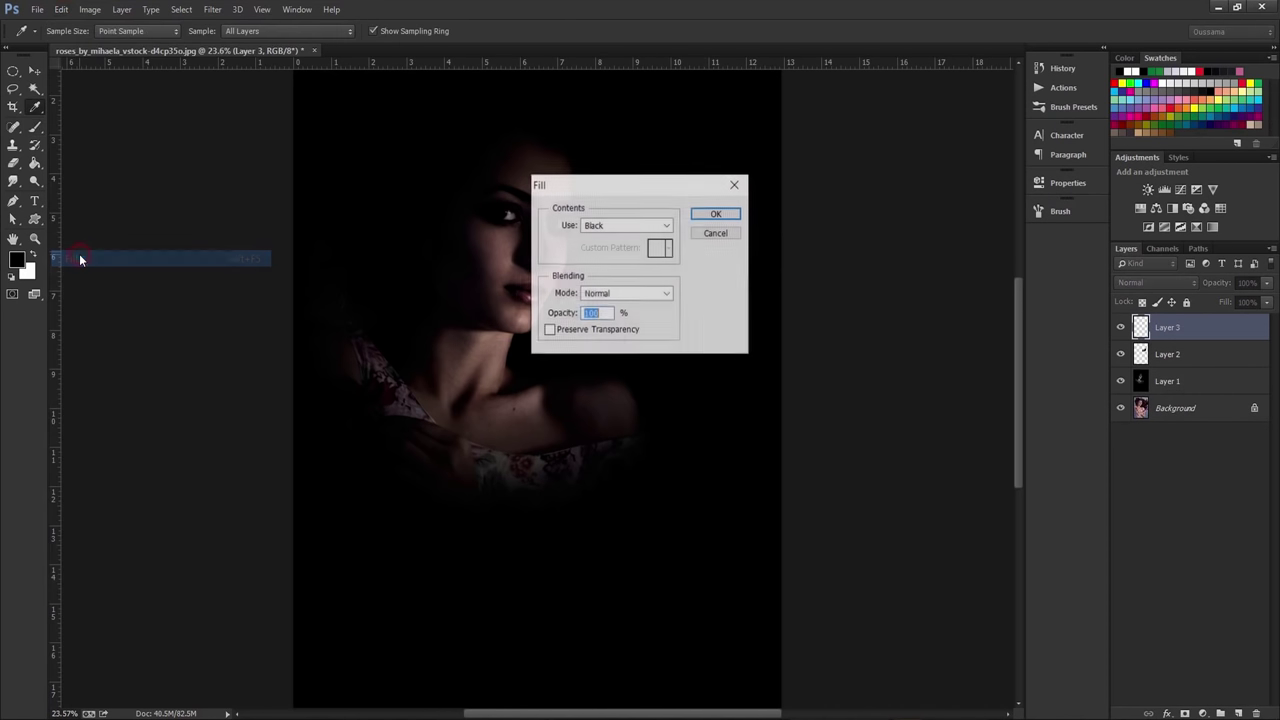
pyautogui.click(614, 228)
pyautogui.click(626, 368)
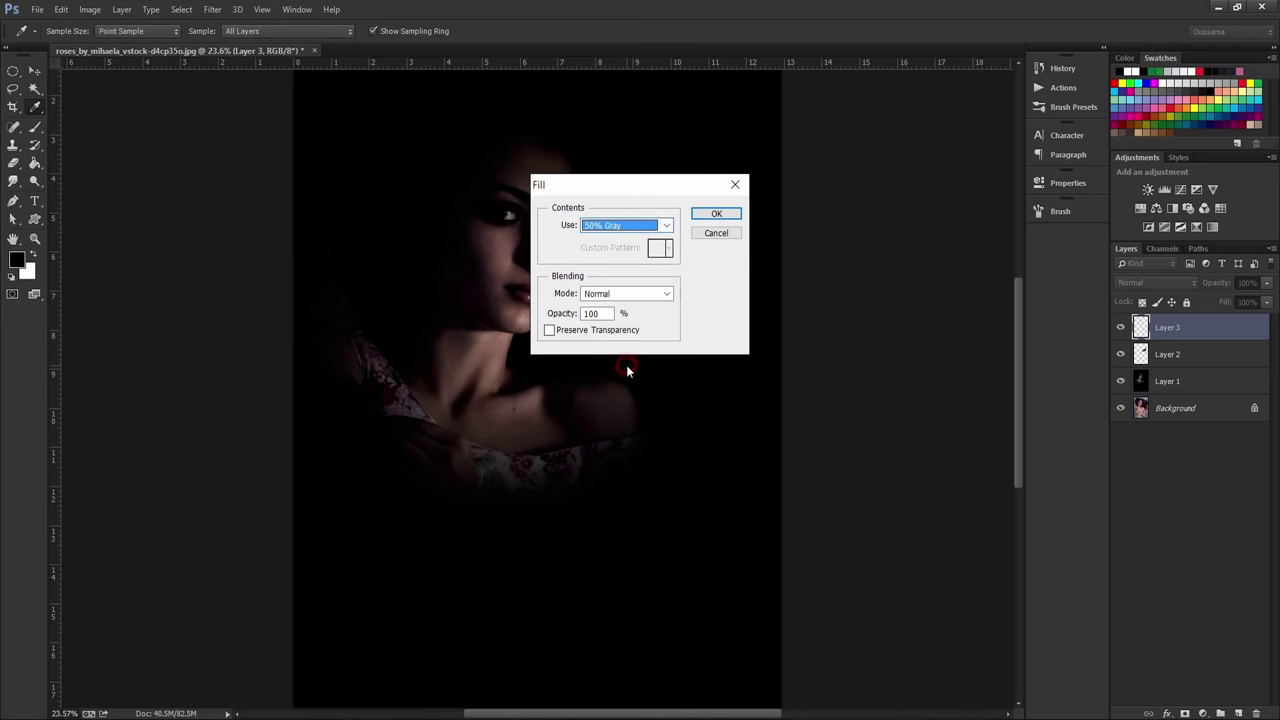
pyautogui.click(734, 213)
pyautogui.press('b')
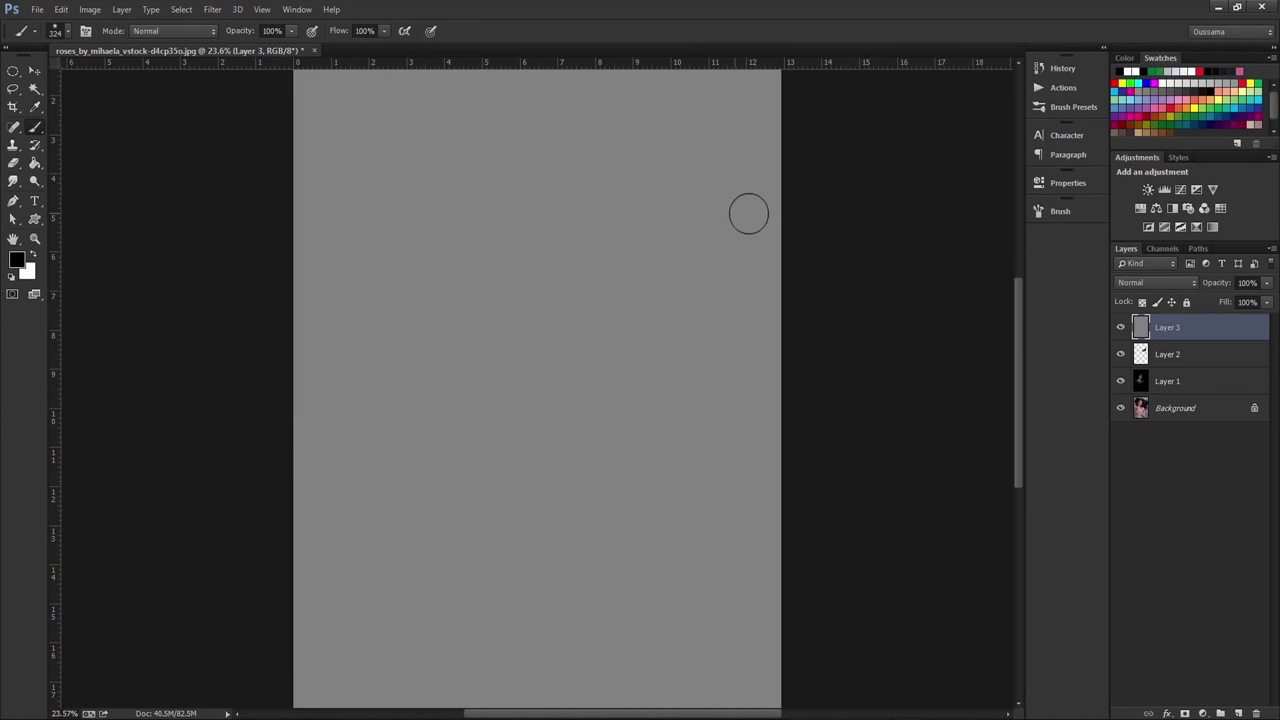
# Set the gray Layer 3's blend mode to Soft Light.
pyautogui.click(1149, 283)
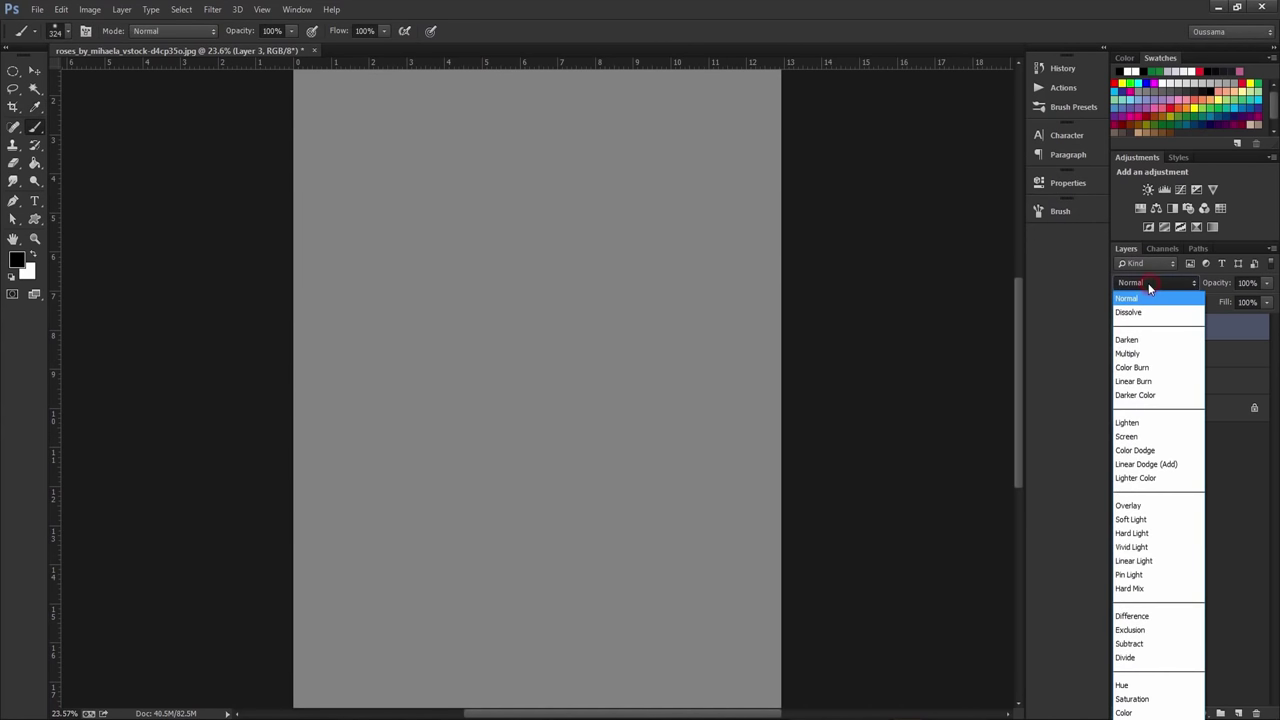
pyautogui.click(1130, 519)
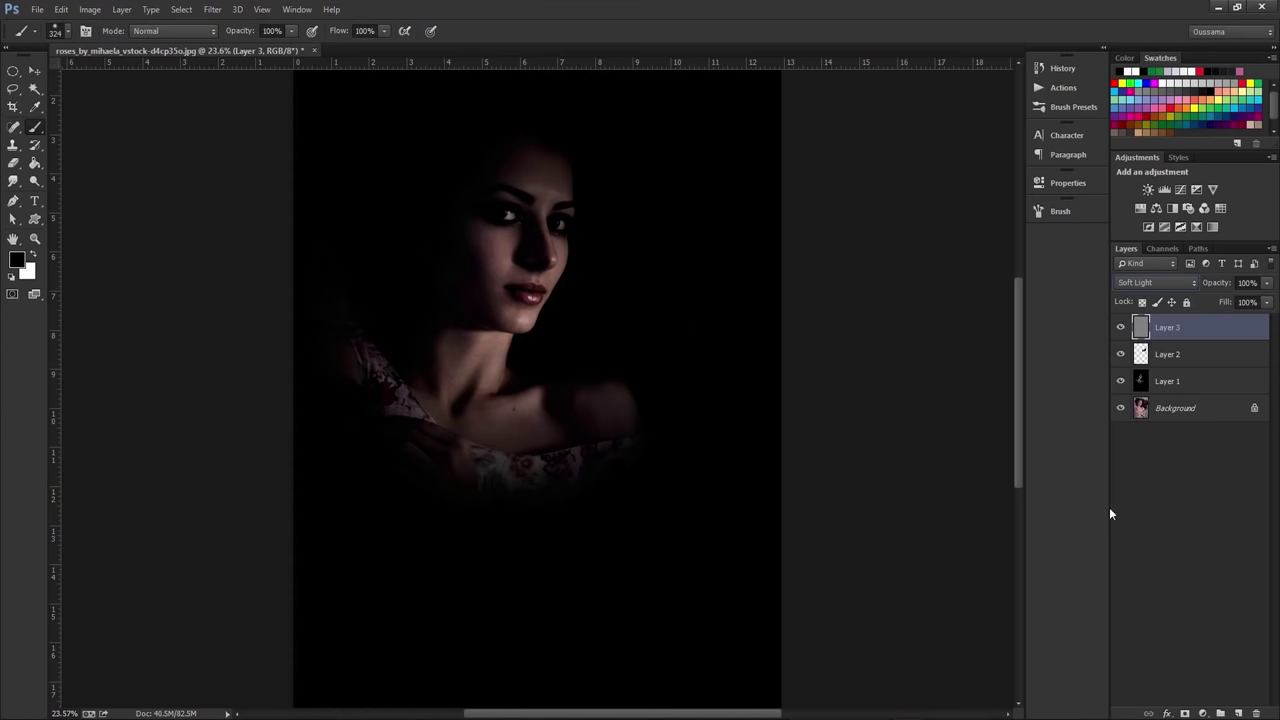
pyautogui.click(32, 183)
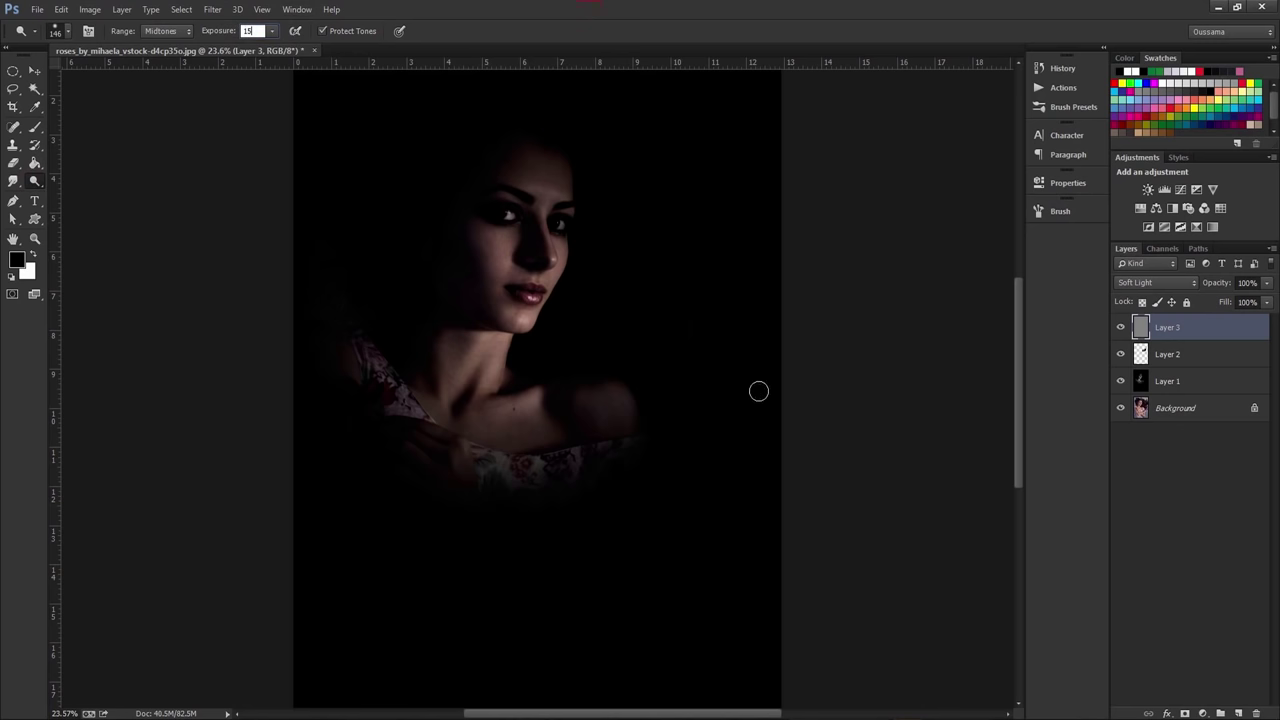
# Zoom in and dodge the cheeks, chin, brows, forehead and upper lip.
pyautogui.click(527, 260)
pyautogui.moveTo(477, 302); pyautogui.dragTo(457, 265)
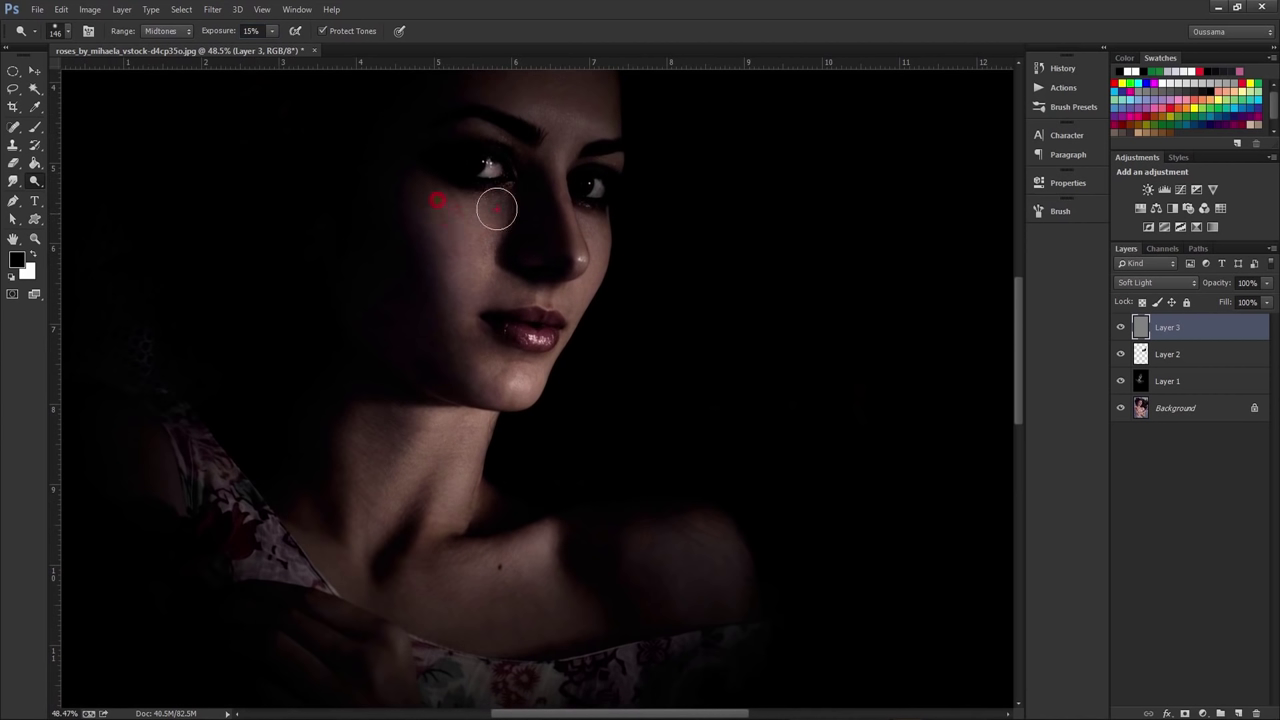
pyautogui.moveTo(582, 258); pyautogui.dragTo(606, 260)
pyautogui.moveTo(529, 377); pyautogui.dragTo(477, 380)
pyautogui.moveTo(510, 302); pyautogui.dragTo(499, 379)
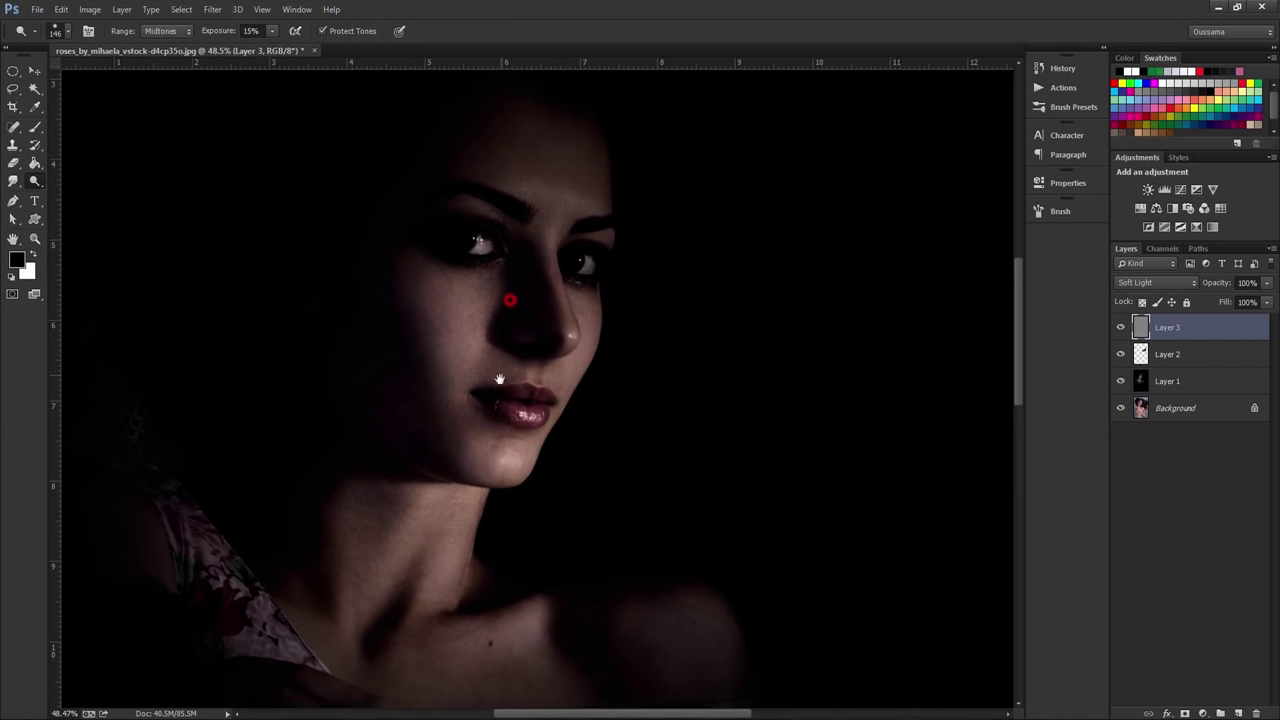
pyautogui.moveTo(569, 201)
pyautogui.mouseDown()
pyautogui.moveTo(593, 203)
pyautogui.moveTo(596, 138)
pyautogui.mouseUp()
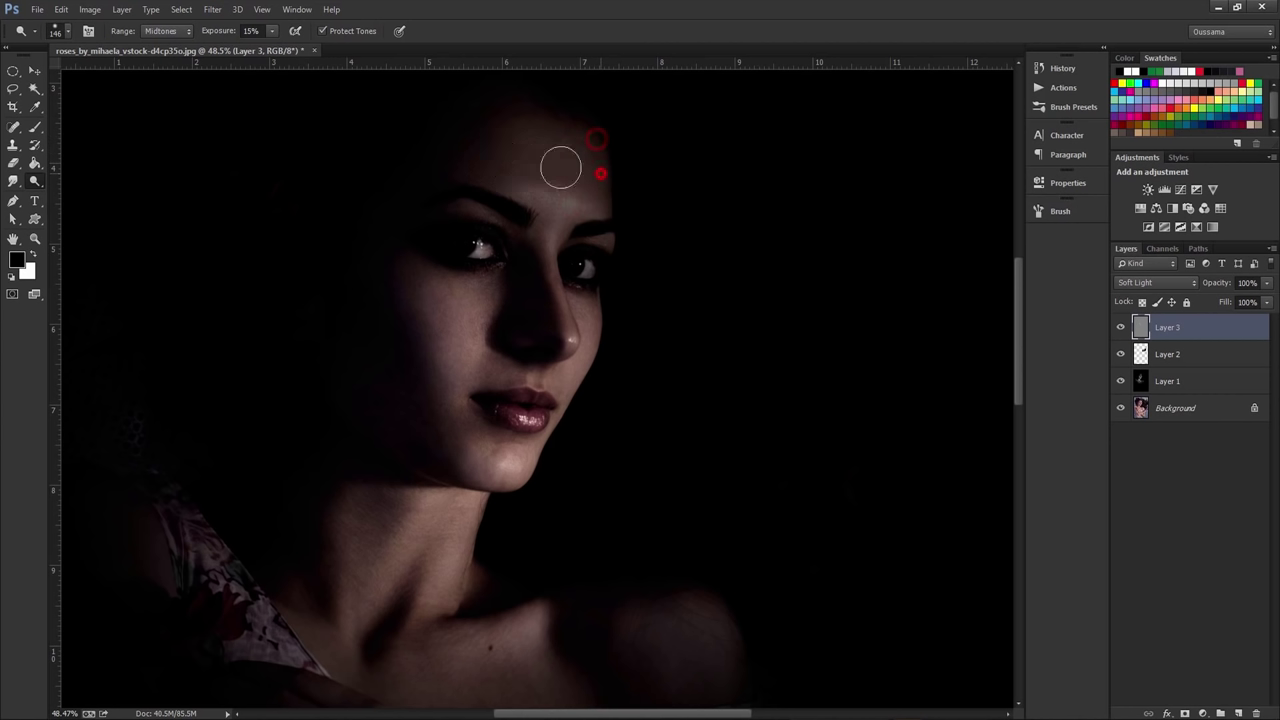
pyautogui.moveTo(557, 201); pyautogui.dragTo(580, 150)
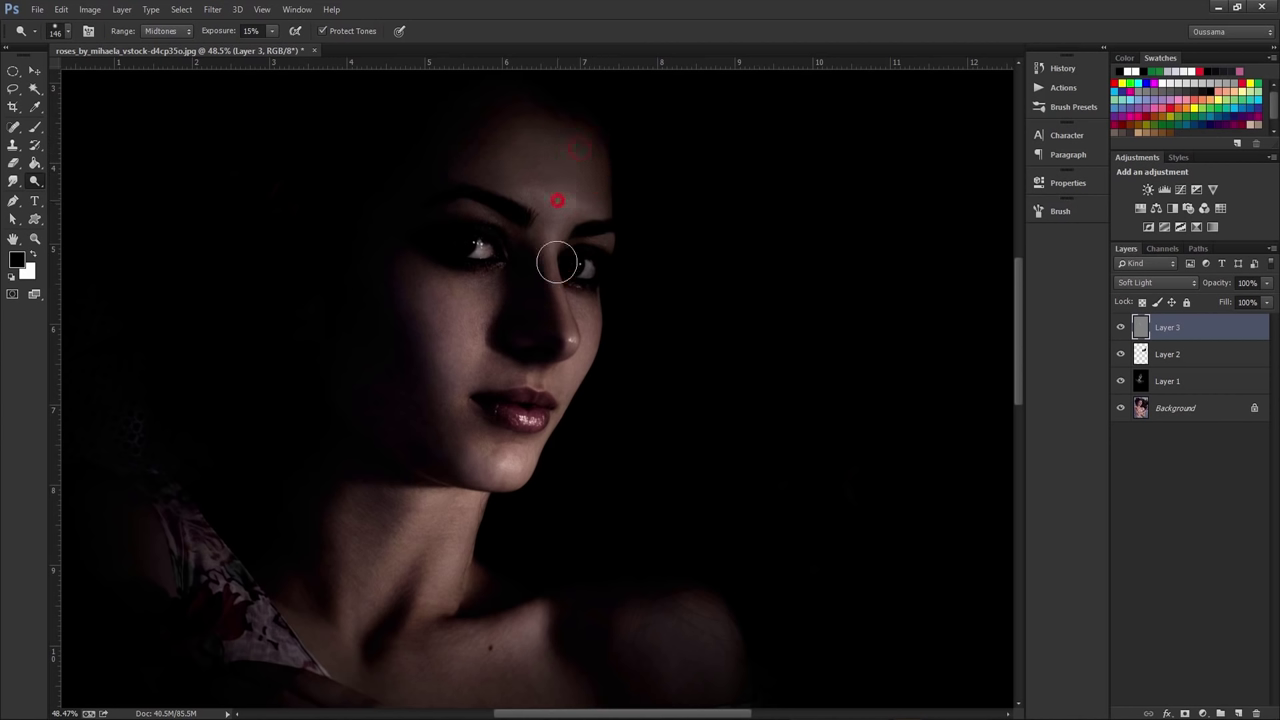
pyautogui.moveTo(595, 333); pyautogui.dragTo(565, 381)
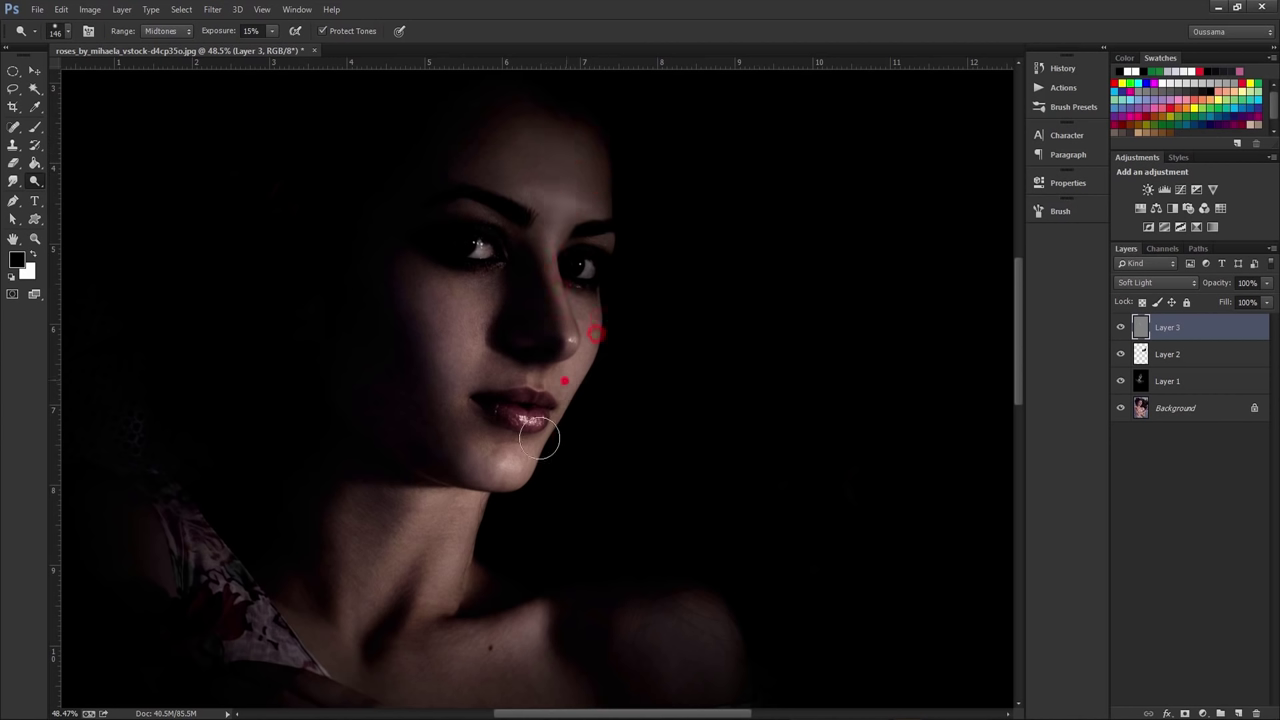
pyautogui.moveTo(561, 390); pyautogui.dragTo(529, 372)
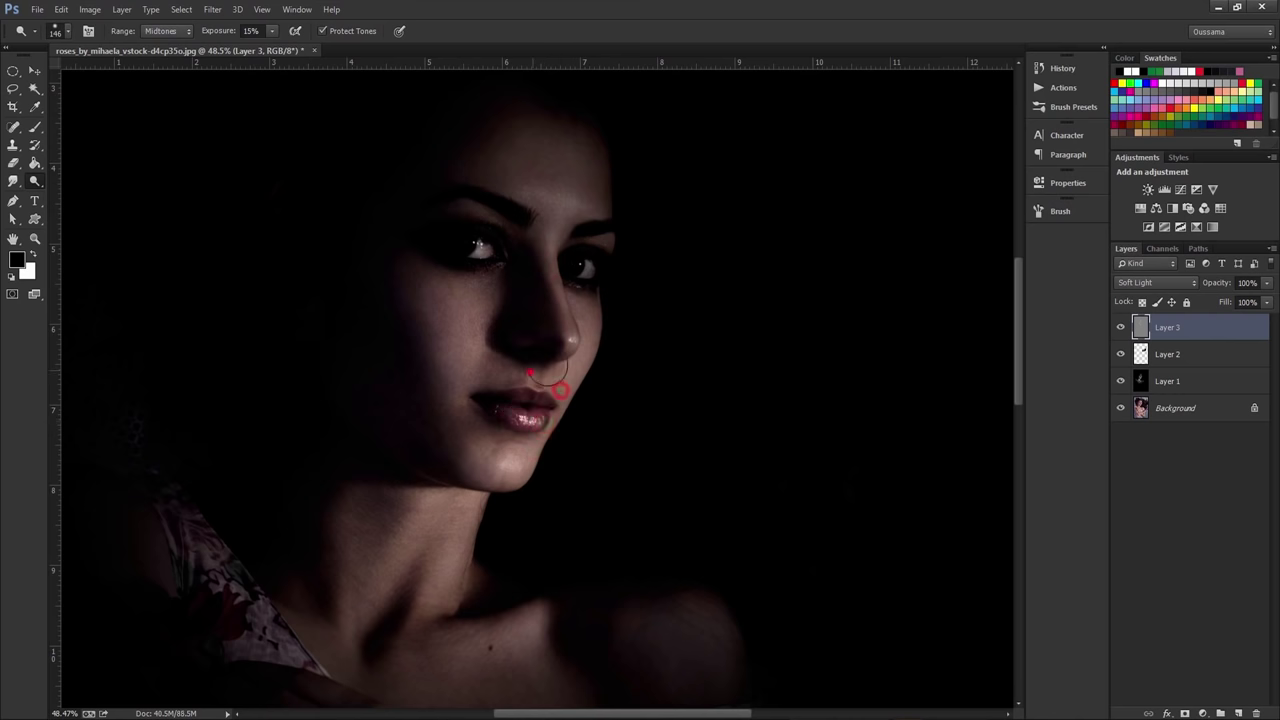
pyautogui.moveTo(443, 263)
pyautogui.mouseDown()
pyautogui.moveTo(464, 278)
pyautogui.moveTo(417, 323)
pyautogui.mouseUp()
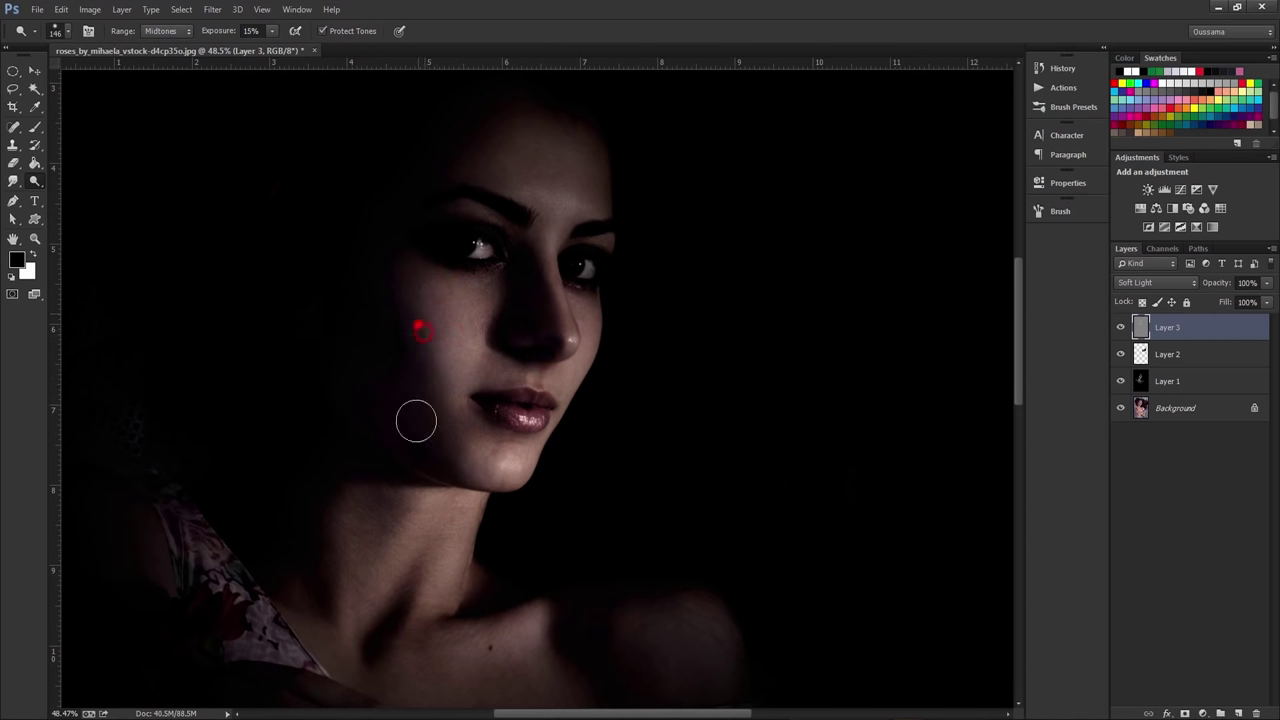
# Dodge the neck and enlarge the brush from 146 to 241.
pyautogui.moveTo(436, 430); pyautogui.dragTo(454, 333)
pyautogui.moveTo(479, 419); pyautogui.dragTo(478, 405)
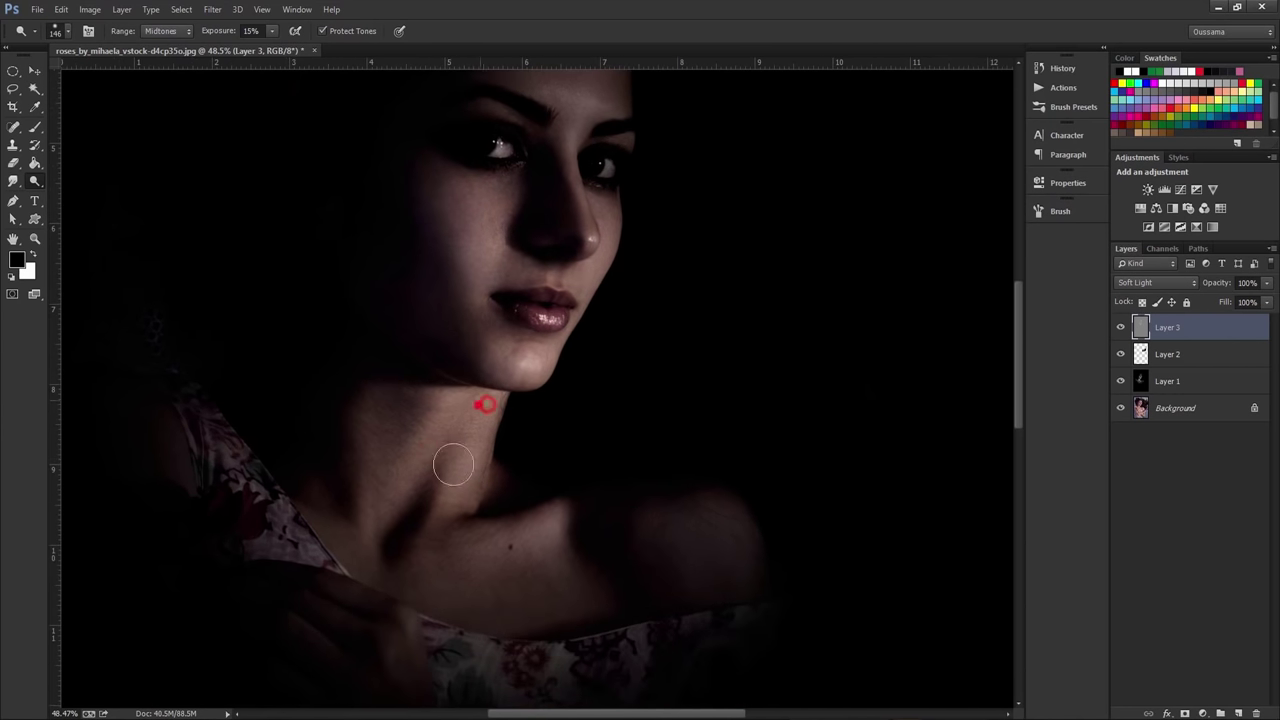
pyautogui.moveTo(368, 401); pyautogui.dragTo(393, 374)
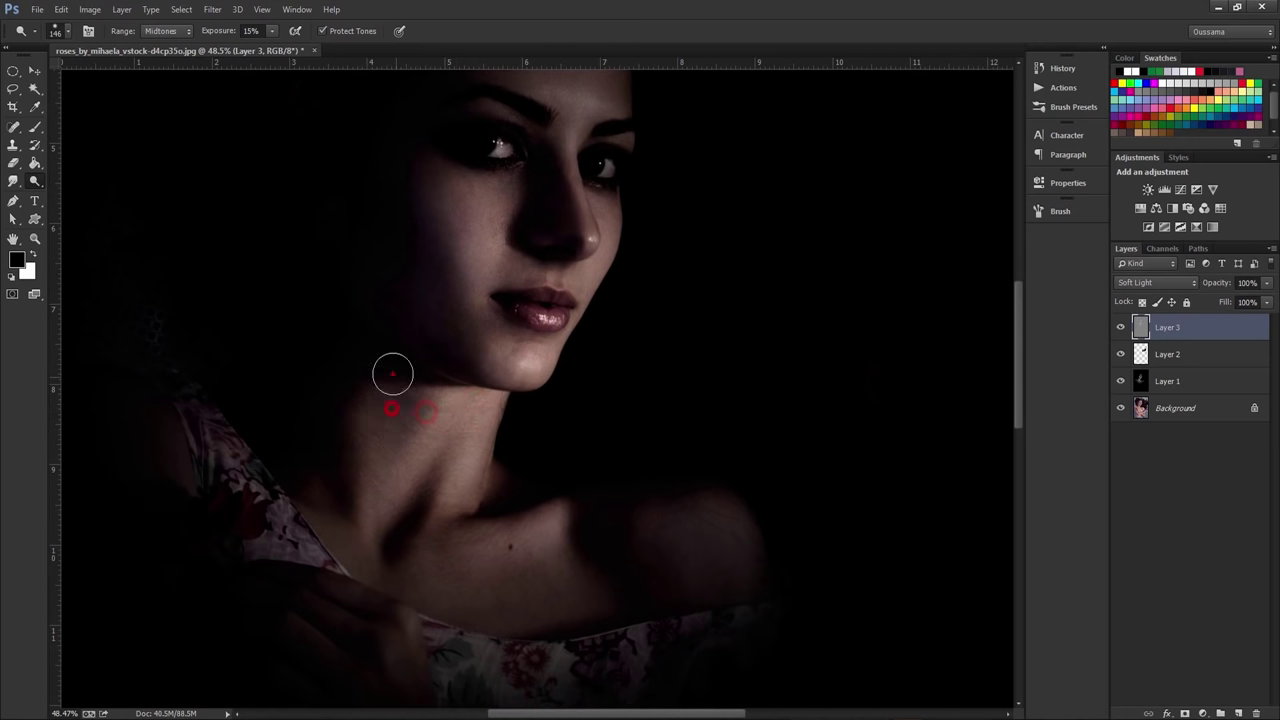
pyautogui.moveTo(517, 586)
pyautogui.mouseDown()
pyautogui.moveTo(561, 590)
pyautogui.moveTo(528, 543)
pyautogui.mouseUp()
# Dodge the chest, both shoulders and the left shoulder strap.
pyautogui.click(478, 429)
pyautogui.moveTo(729, 534); pyautogui.dragTo(600, 523)
pyautogui.moveTo(707, 538); pyautogui.dragTo(719, 530)
pyautogui.click(586, 571)
pyautogui.click(374, 394)
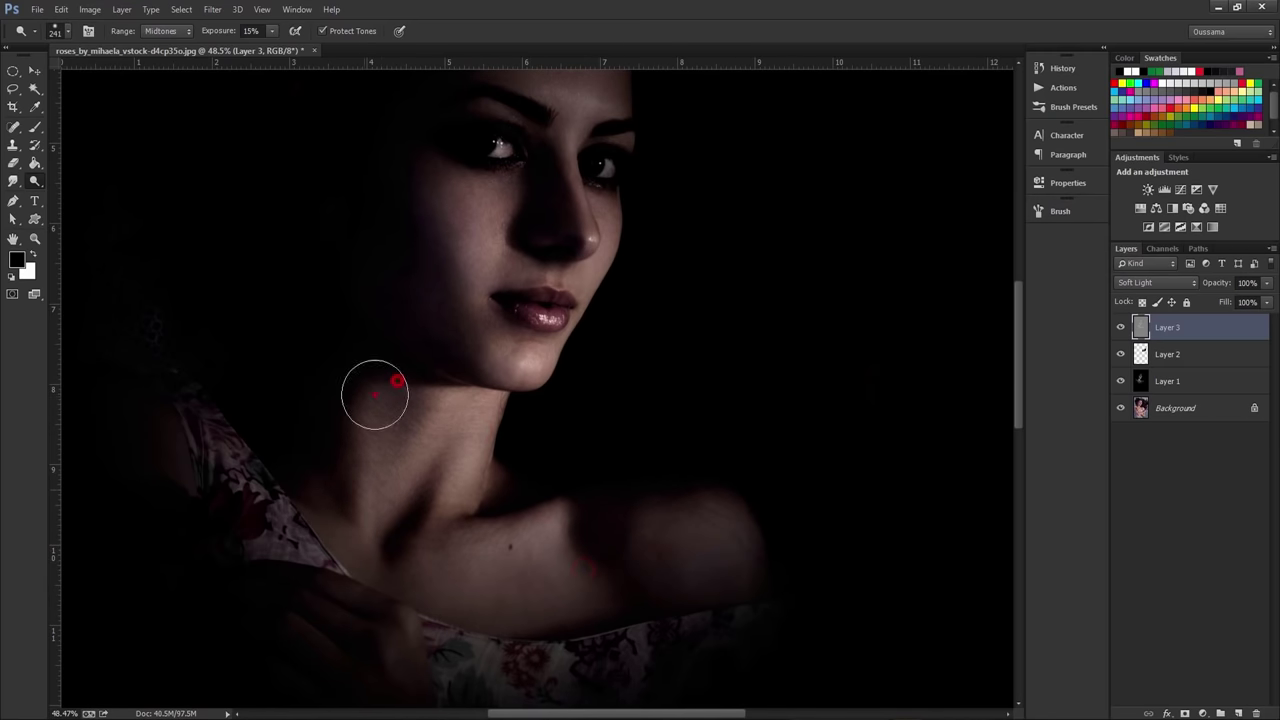
pyautogui.moveTo(190, 385); pyautogui.dragTo(320, 580)
pyautogui.moveTo(211, 429); pyautogui.dragTo(243, 449)
pyautogui.click(418, 208)
# Dodge the forehead, between the brows, cheeks and jaw again.
pyautogui.click(414, 286)
pyautogui.moveTo(470, 298); pyautogui.dragTo(478, 392)
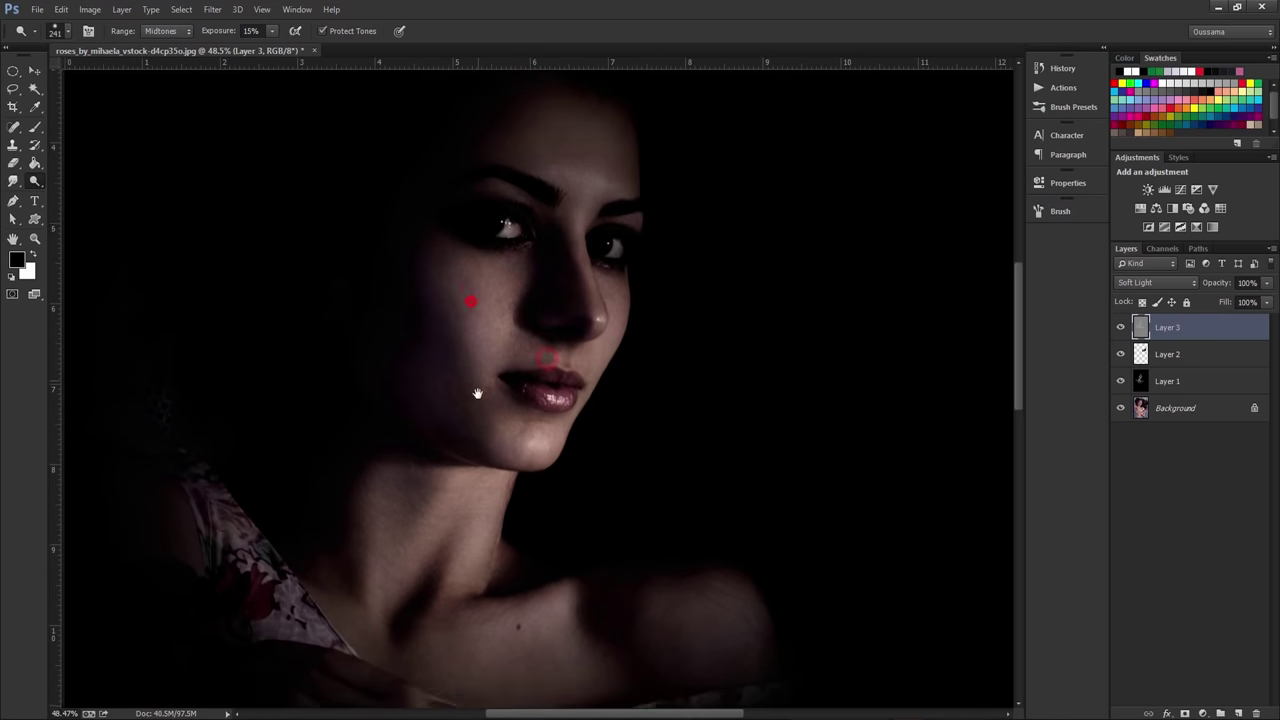
pyautogui.click(615, 153)
pyautogui.click(596, 213)
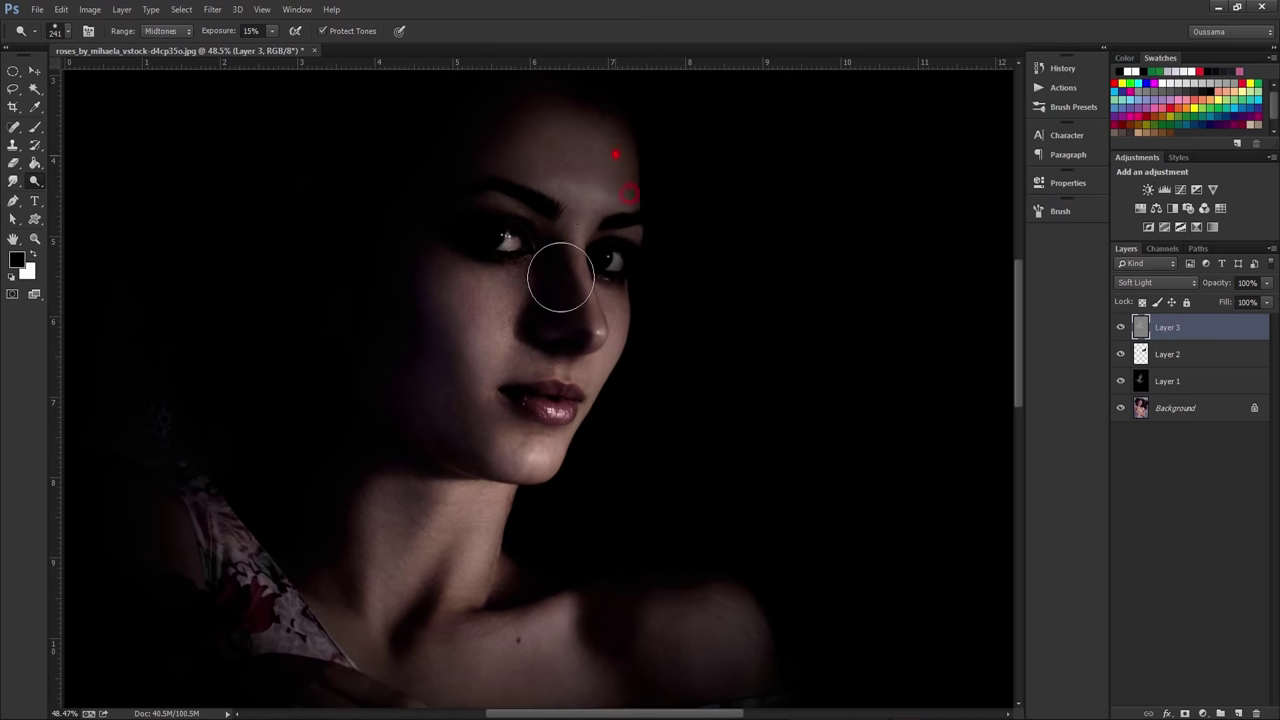
pyautogui.click(587, 269)
pyautogui.click(534, 297)
pyautogui.click(436, 294)
pyautogui.click(477, 387)
pyautogui.click(554, 451)
# Dodge the left shoulder and surrounding hair.
pyautogui.moveTo(423, 500); pyautogui.dragTo(471, 354)
pyautogui.click(226, 320)
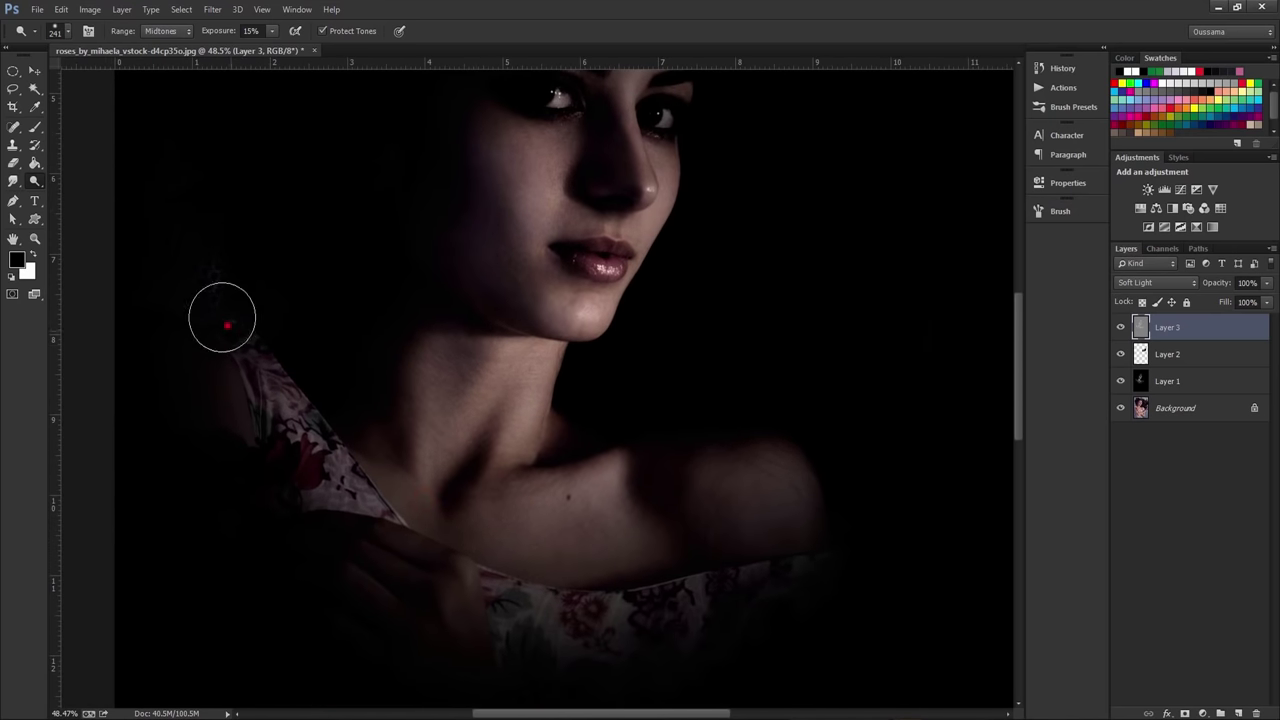
pyautogui.click(226, 272)
pyautogui.click(237, 349)
pyautogui.click(277, 378)
# Dodge the floral dress, hand, chest and right shoulder up to the neck.
pyautogui.moveTo(427, 568); pyautogui.dragTo(456, 488)
pyautogui.click(538, 530)
pyautogui.click(486, 524)
pyautogui.moveTo(357, 418)
pyautogui.mouseDown()
pyautogui.moveTo(777, 523)
pyautogui.moveTo(506, 580)
pyautogui.moveTo(645, 514)
pyautogui.mouseUp()
pyautogui.moveTo(832, 496); pyautogui.dragTo(789, 474)
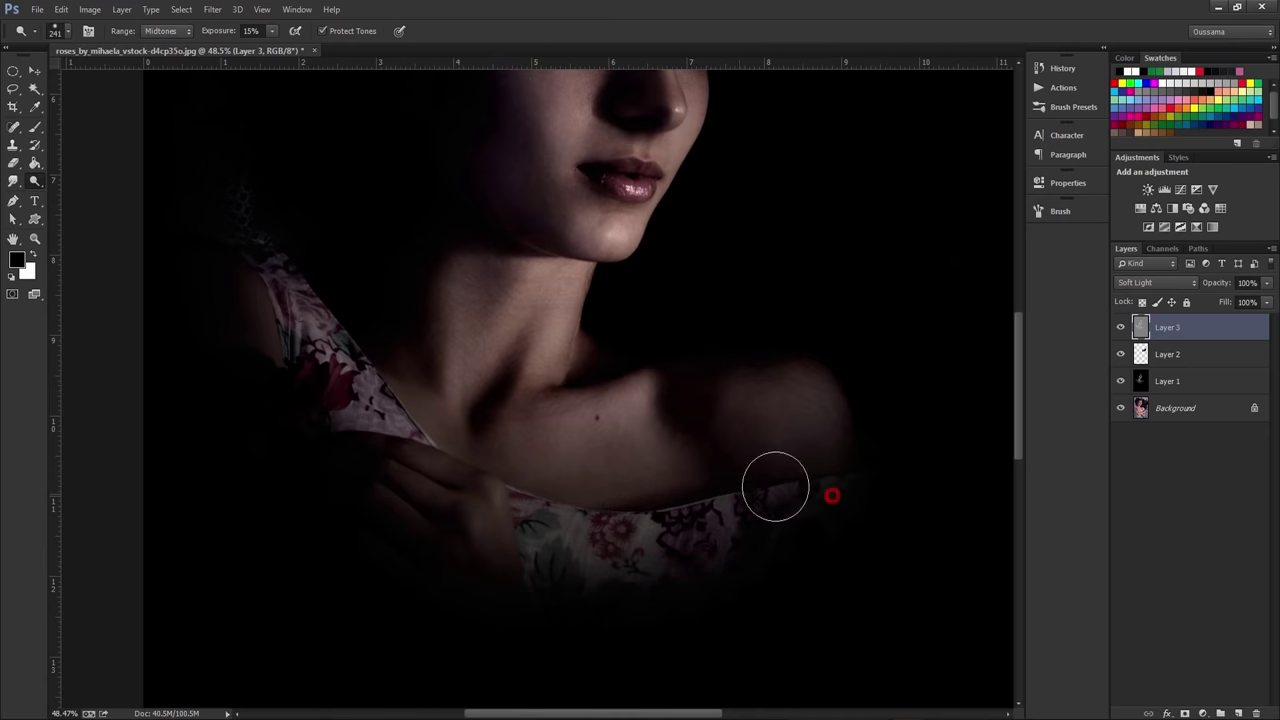
pyautogui.moveTo(820, 386); pyautogui.dragTo(706, 394)
pyautogui.moveTo(602, 350); pyautogui.dragTo(473, 329)
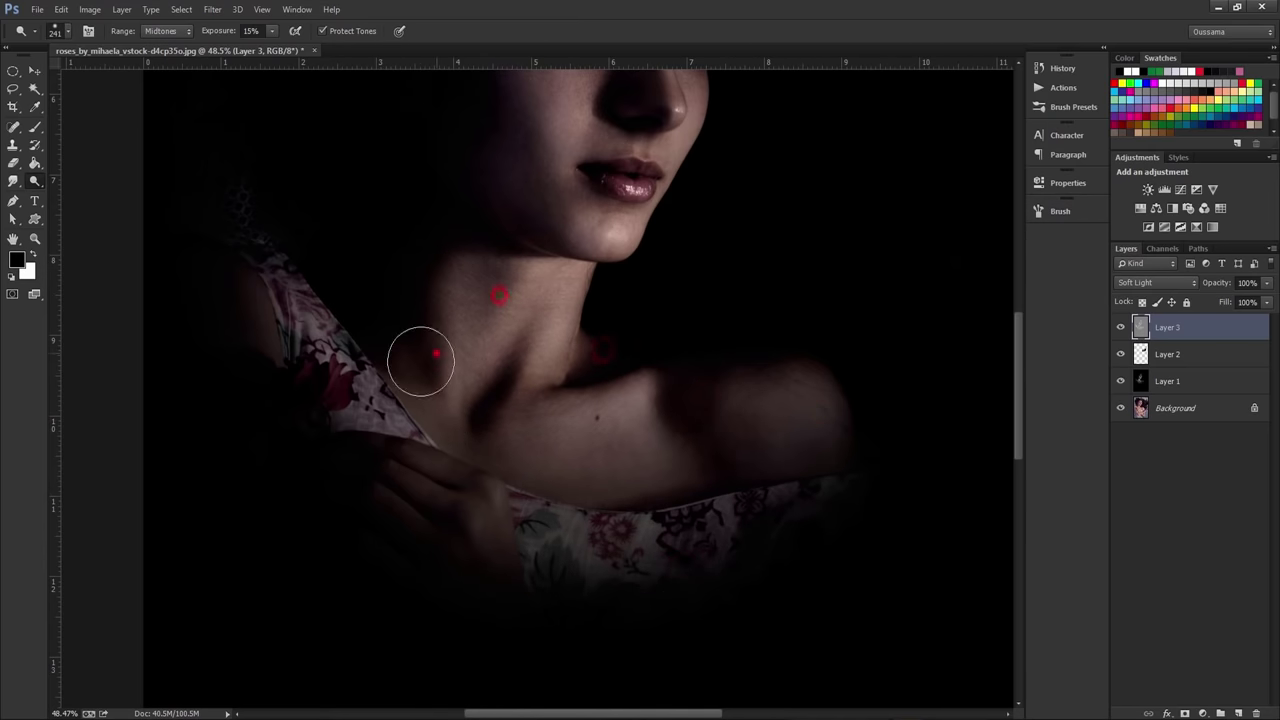
pyautogui.moveTo(380, 451); pyautogui.dragTo(363, 435)
# Dodge the floral shoulder strap, then the eye, cheek and forehead.
pyautogui.moveTo(300, 294); pyautogui.dragTo(370, 394)
pyautogui.moveTo(339, 350); pyautogui.dragTo(383, 451)
pyautogui.moveTo(343, 387)
pyautogui.mouseDown()
pyautogui.moveTo(370, 428)
pyautogui.moveTo(349, 400)
pyautogui.moveTo(474, 486)
pyautogui.mouseUp()
pyautogui.moveTo(409, 416); pyautogui.dragTo(436, 464)
pyautogui.moveTo(608, 180); pyautogui.dragTo(591, 269)
pyautogui.moveTo(576, 211); pyautogui.dragTo(550, 339)
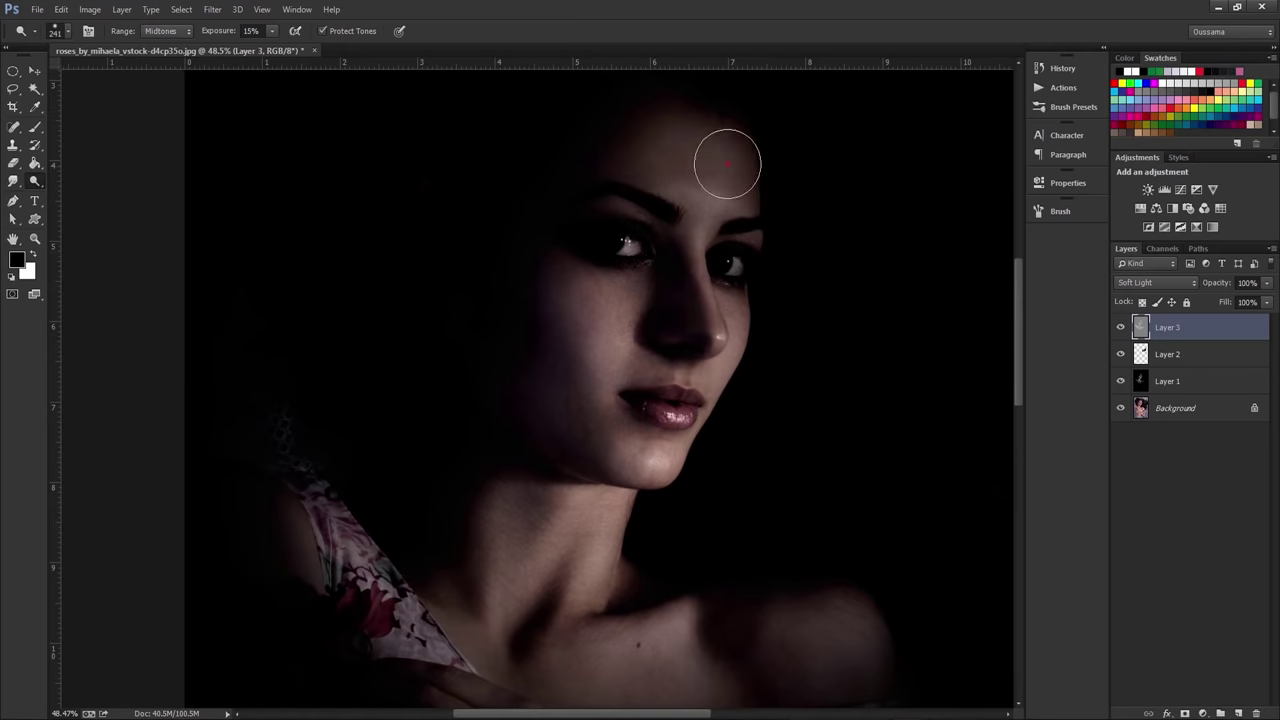
pyautogui.moveTo(714, 123)
pyautogui.mouseDown()
pyautogui.moveTo(594, 129)
pyautogui.moveTo(688, 212)
pyautogui.moveTo(686, 251)
pyautogui.moveTo(580, 329)
pyautogui.moveTo(585, 354)
pyautogui.mouseUp()
# Dodge the right shoulder and neck, then toggle Layer 3 to compare.
pyautogui.scroll(-2, 642, 445)
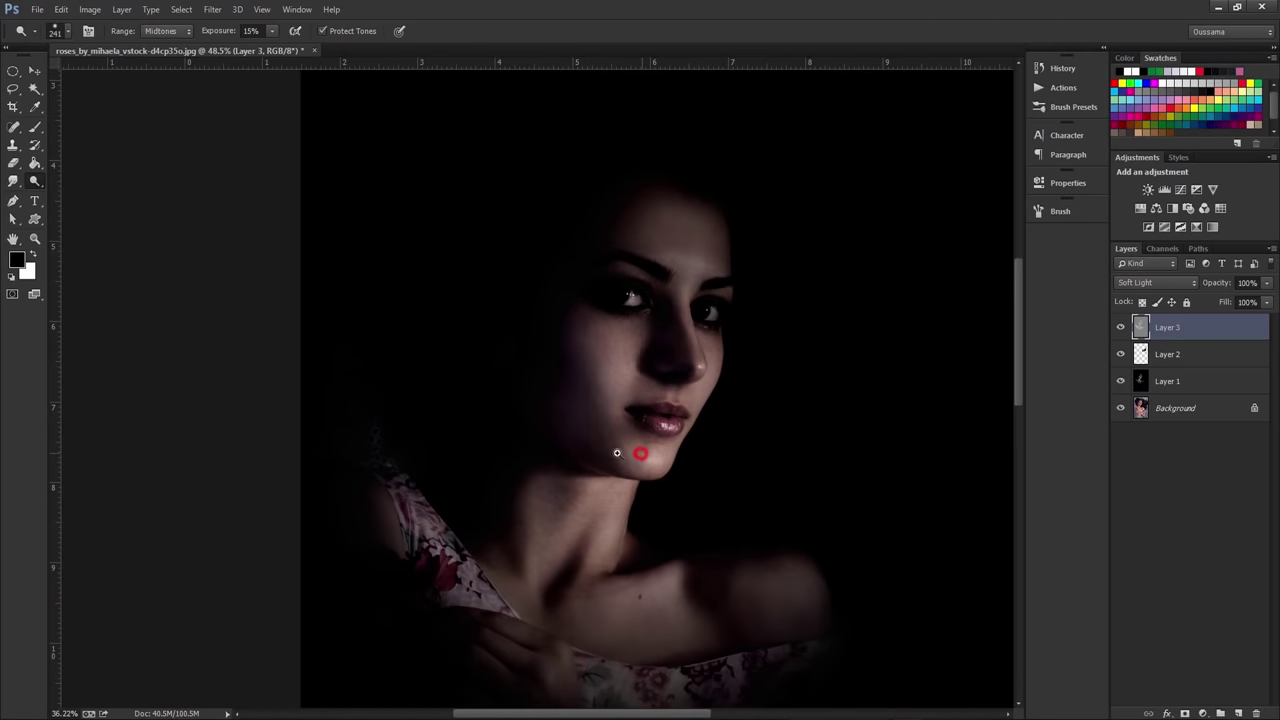
pyautogui.scroll(-2, 646, 451)
pyautogui.moveTo(729, 594); pyautogui.dragTo(620, 588)
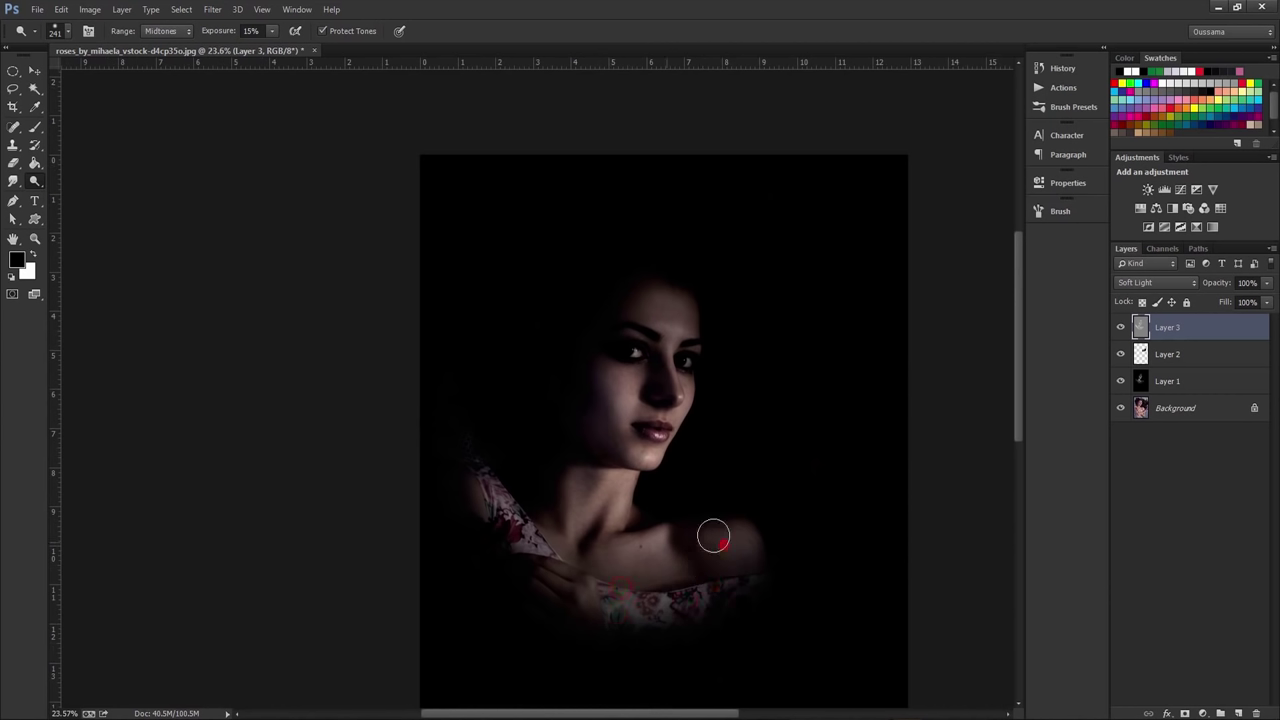
pyautogui.moveTo(720, 531); pyautogui.dragTo(706, 565)
pyautogui.click(568, 486)
pyautogui.click(1121, 329)
pyautogui.click(1121, 329)
pyautogui.click(1122, 328)
pyautogui.click(1121, 328)
# Dodge the forehead, eyes, left cheek and chin, compare, and fit the image on screen.
pyautogui.moveTo(700, 294); pyautogui.dragTo(663, 302)
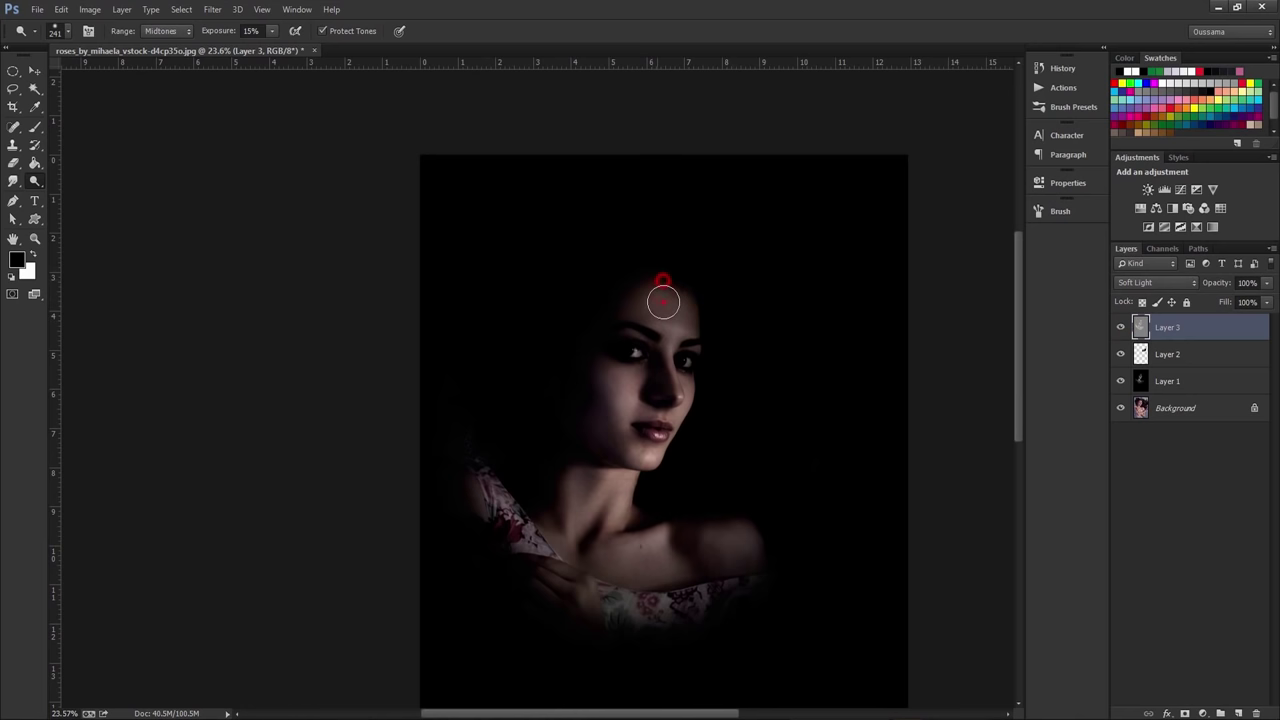
pyautogui.moveTo(651, 280); pyautogui.dragTo(630, 291)
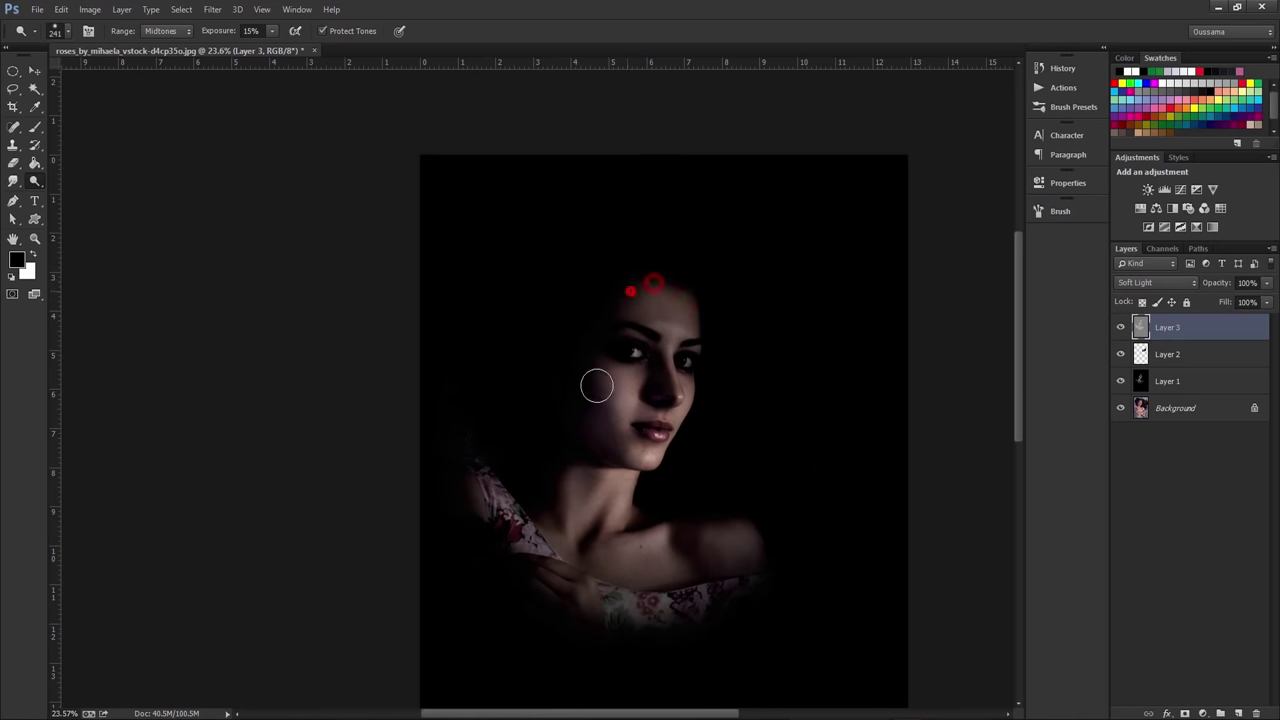
pyautogui.moveTo(589, 343)
pyautogui.mouseDown()
pyautogui.moveTo(600, 429)
pyautogui.moveTo(622, 456)
pyautogui.mouseUp()
pyautogui.click(621, 456)
pyautogui.click(1120, 327)
pyautogui.click(1120, 327)
pyautogui.moveTo(685, 583); pyautogui.dragTo(688, 467)
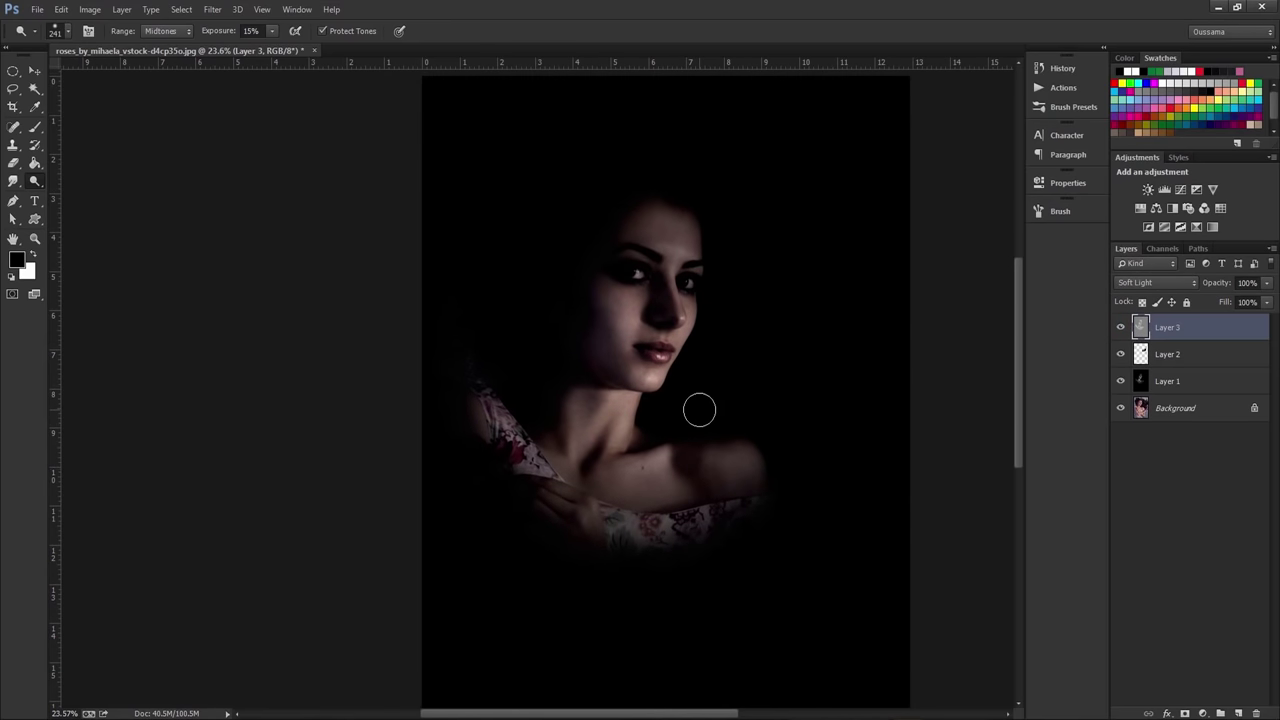
pyautogui.hotkey('ctrl', '0')
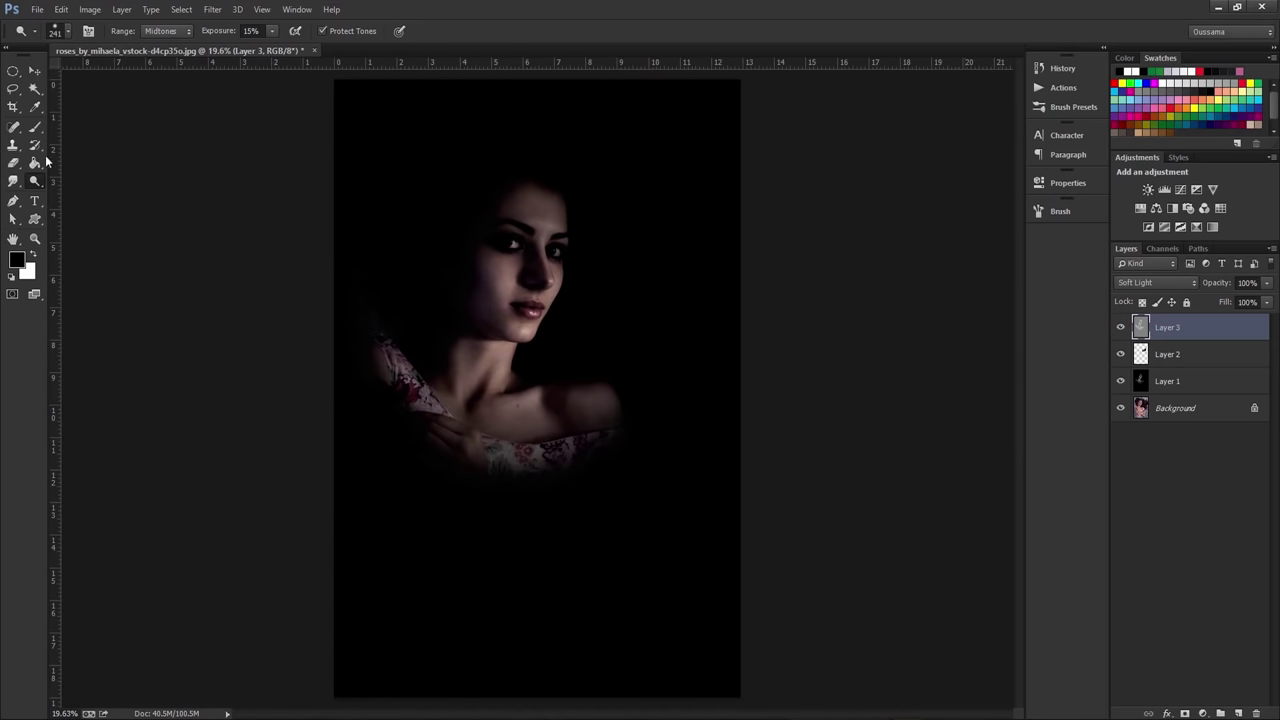
# Set the Type tool colour to white and start a text layer below the portrait.
pyautogui.click(36, 201)
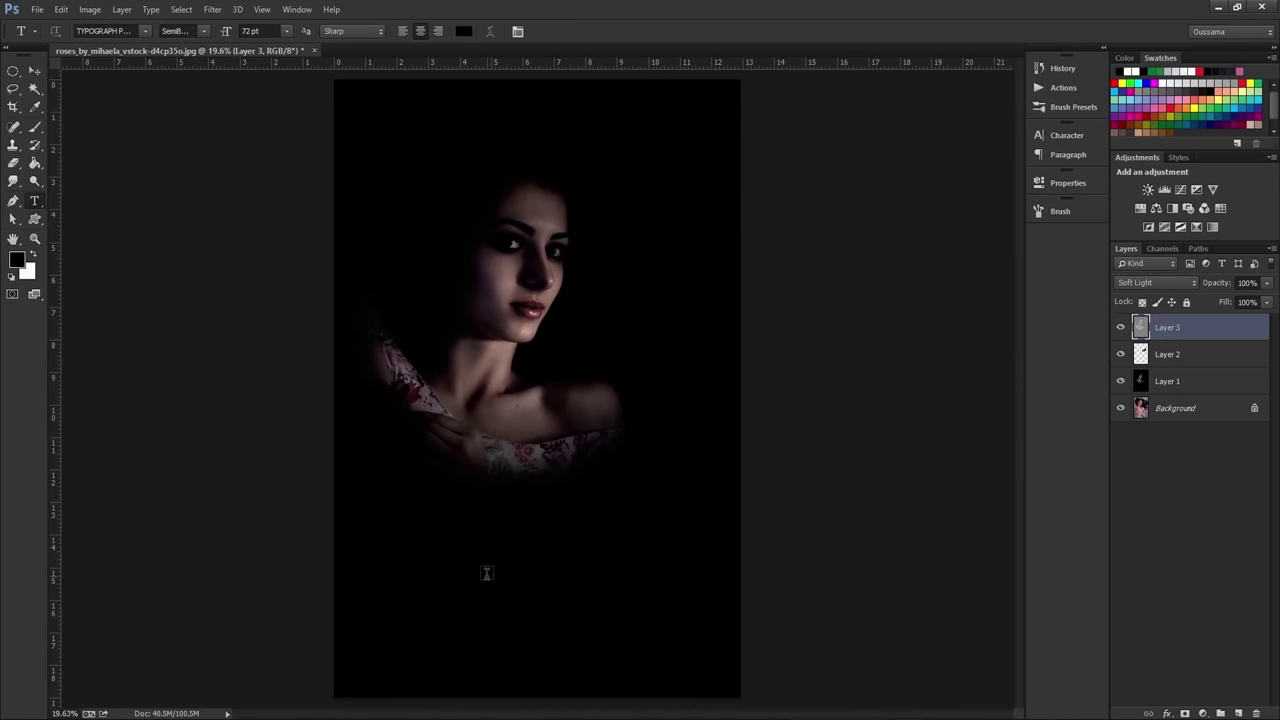
pyautogui.click(486, 573)
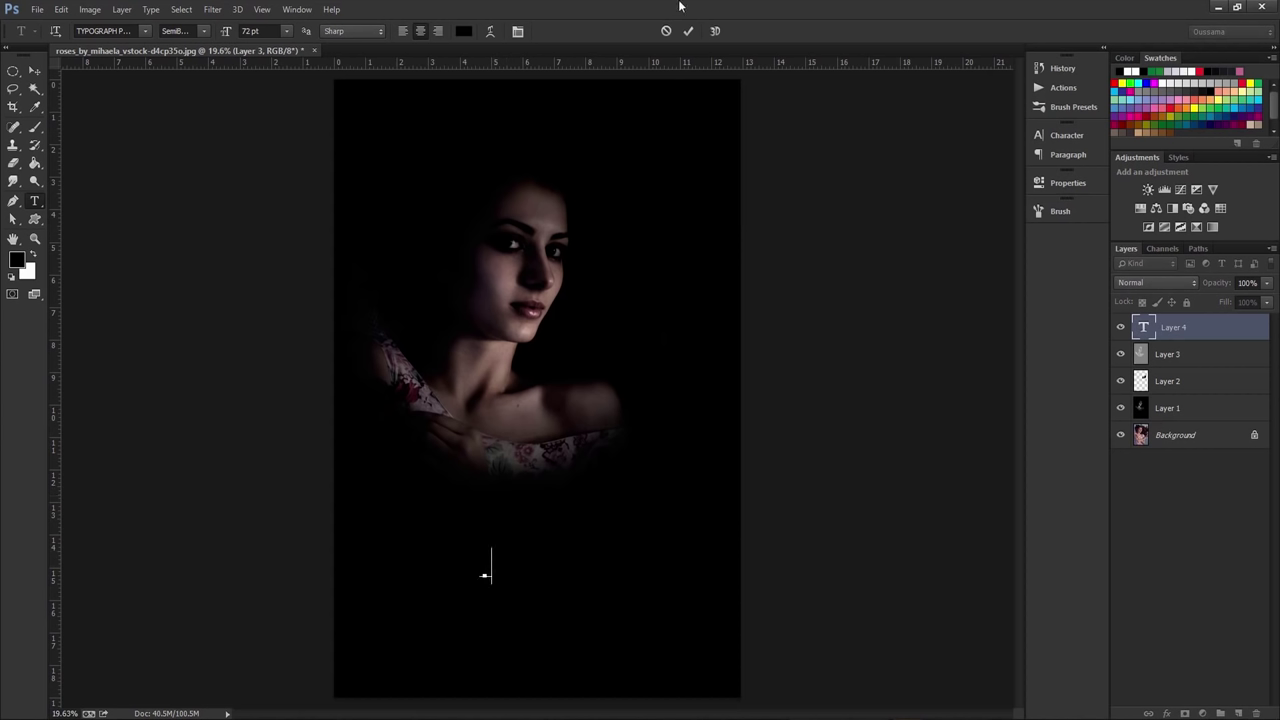
pyautogui.click(666, 31)
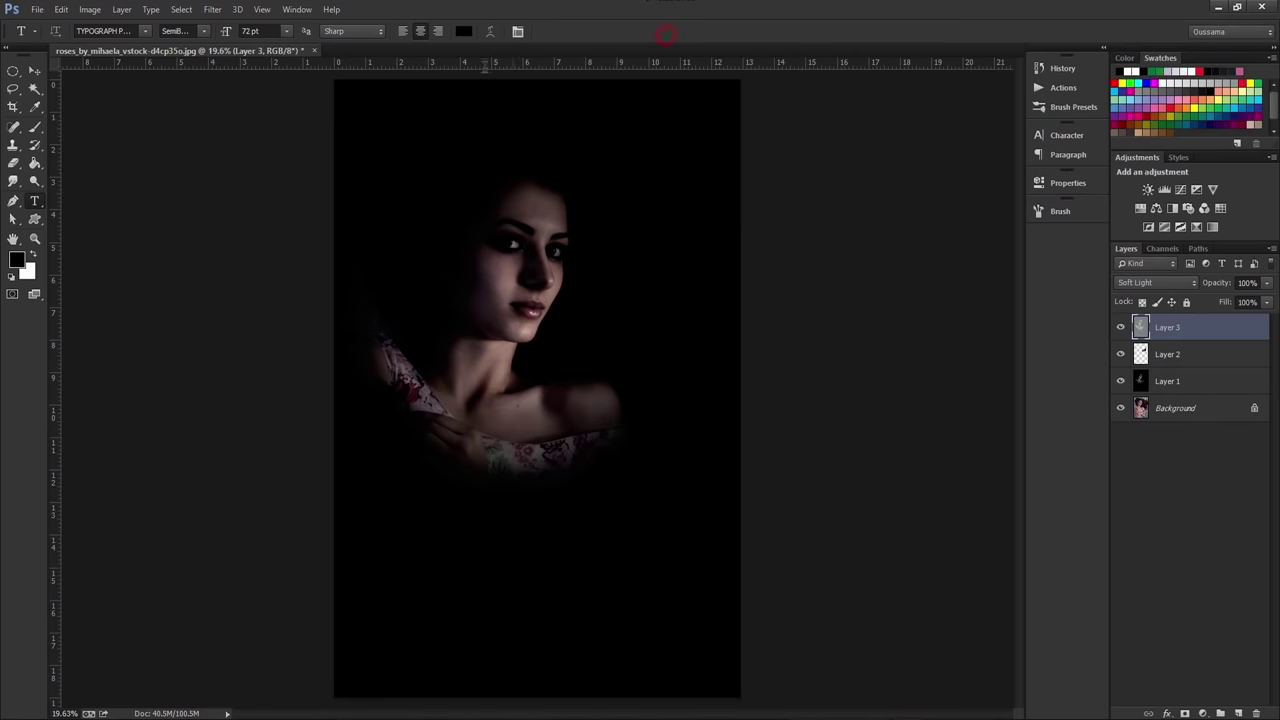
pyautogui.click(463, 31)
pyautogui.click(912, 172)
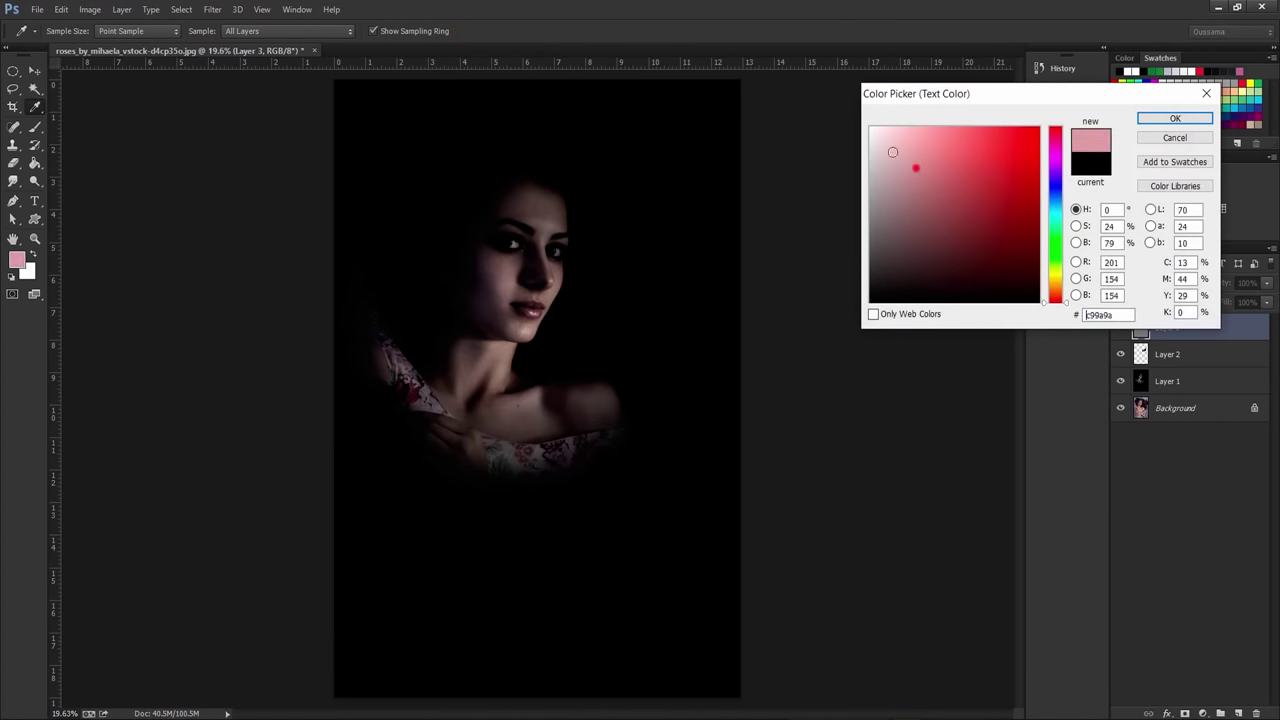
pyautogui.click(1172, 119)
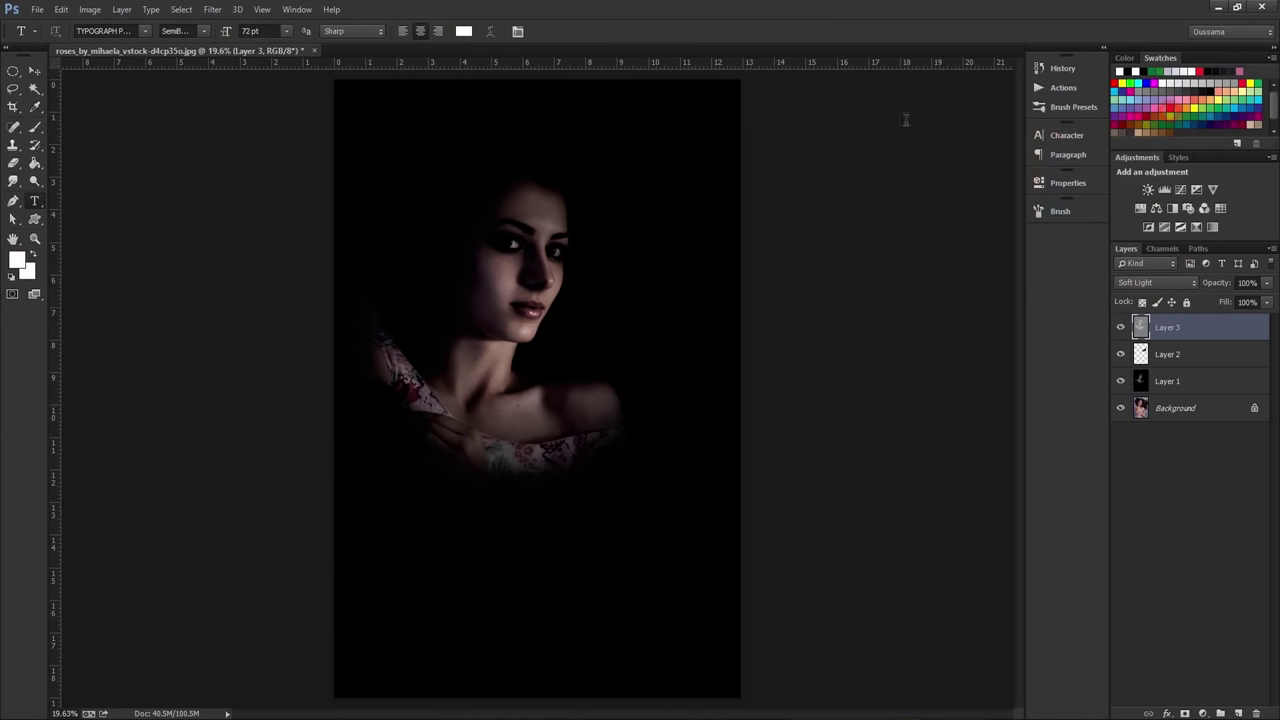
pyautogui.click(494, 588)
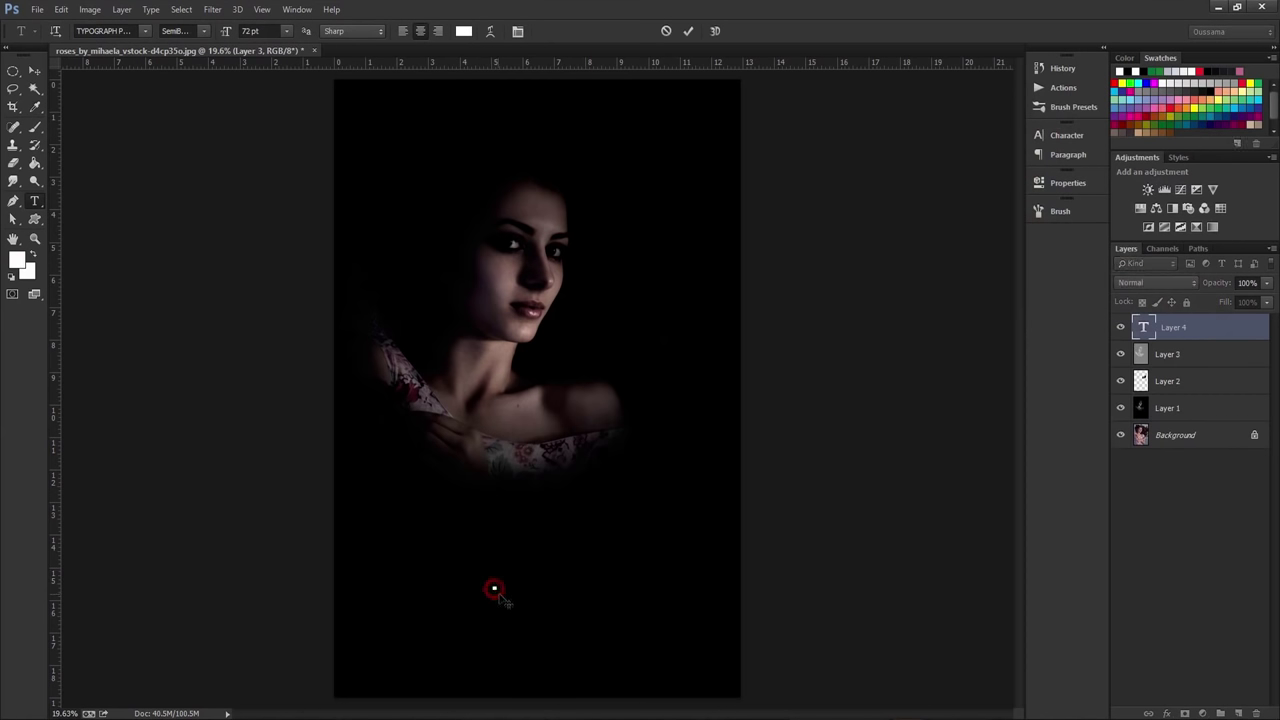
# Type the caption 'I LIKE THE' / 'DARKNESS' on two lines and select the first line.
pyautogui.write('I ')
pyautogui.write('LIKE ')
pyautogui.write('THE ')
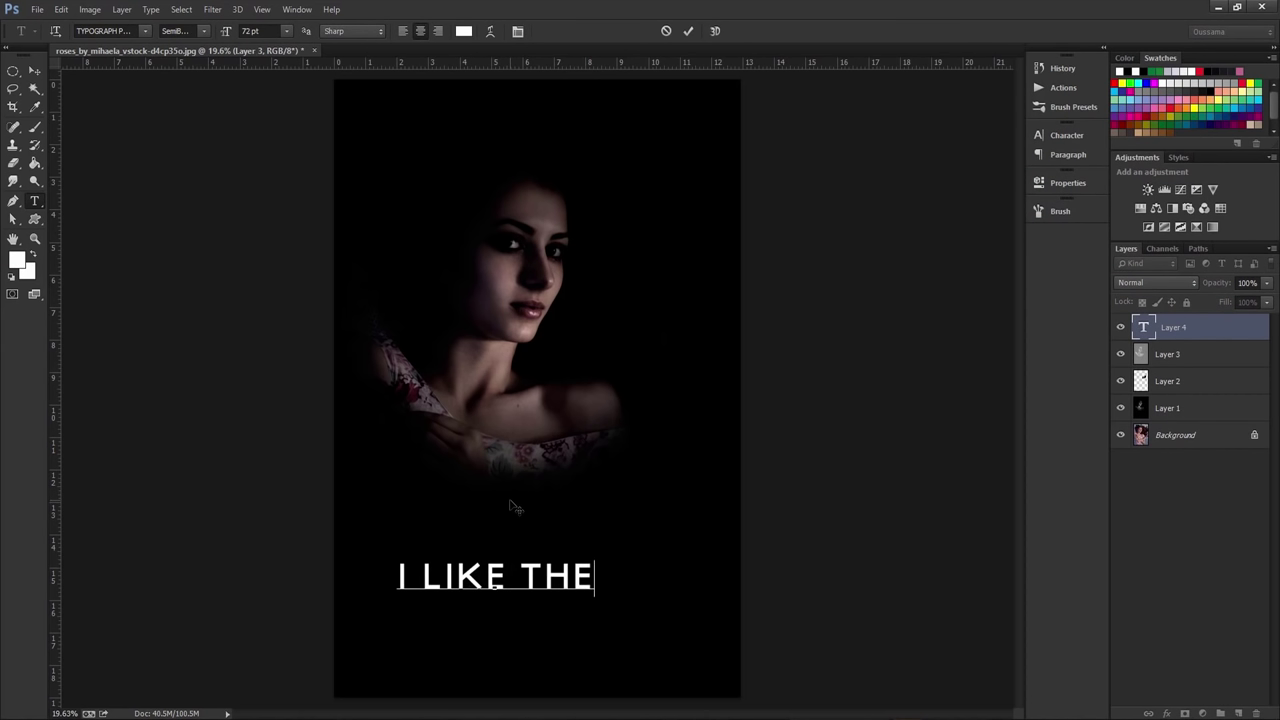
pyautogui.write('D')
pyautogui.write('ARKNESS')
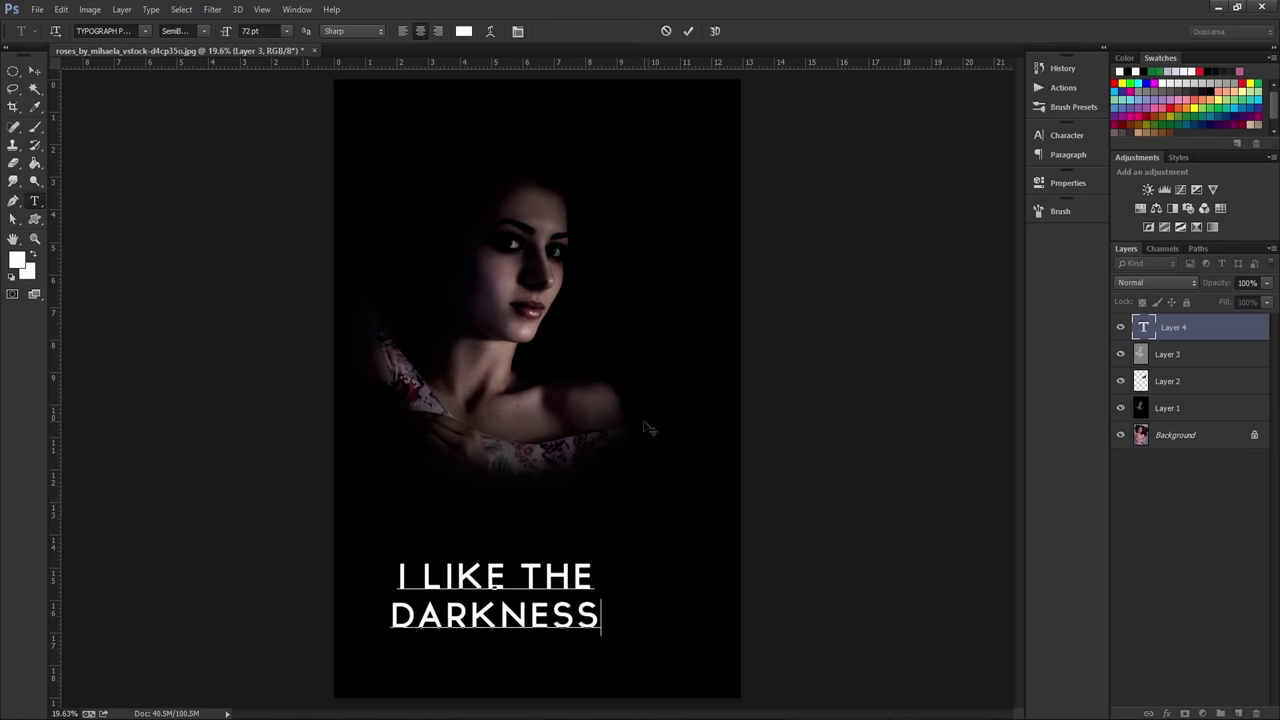
pyautogui.moveTo(596, 575); pyautogui.dragTo(390, 580)
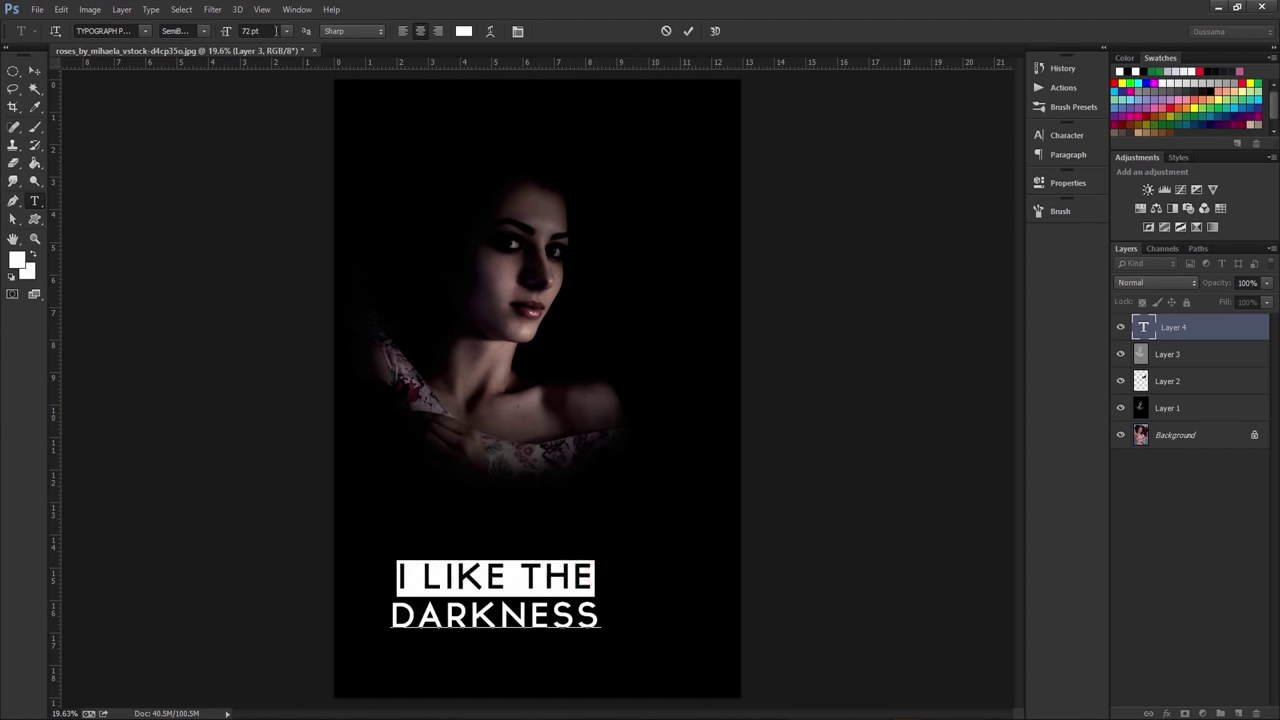
pyautogui.click(204, 31)
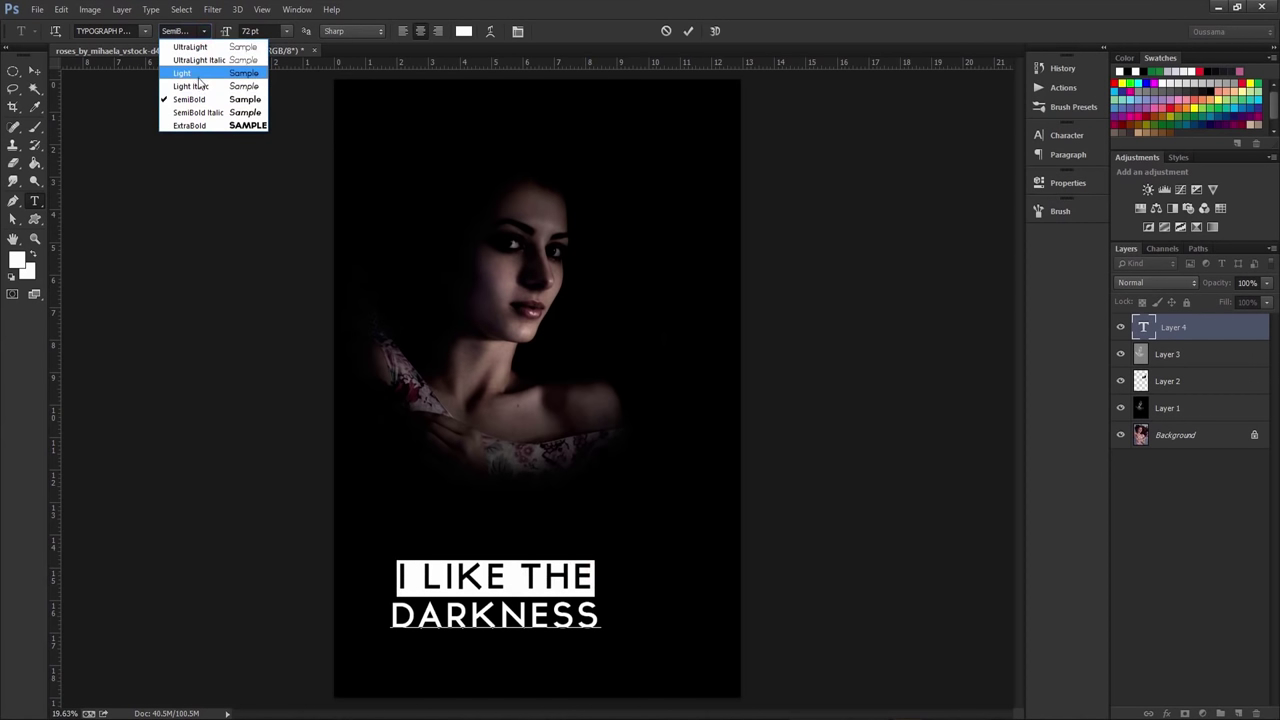
# Make 'I LIKE THE' Light weight and set the whole caption to 103 pt.
pyautogui.click(200, 74)
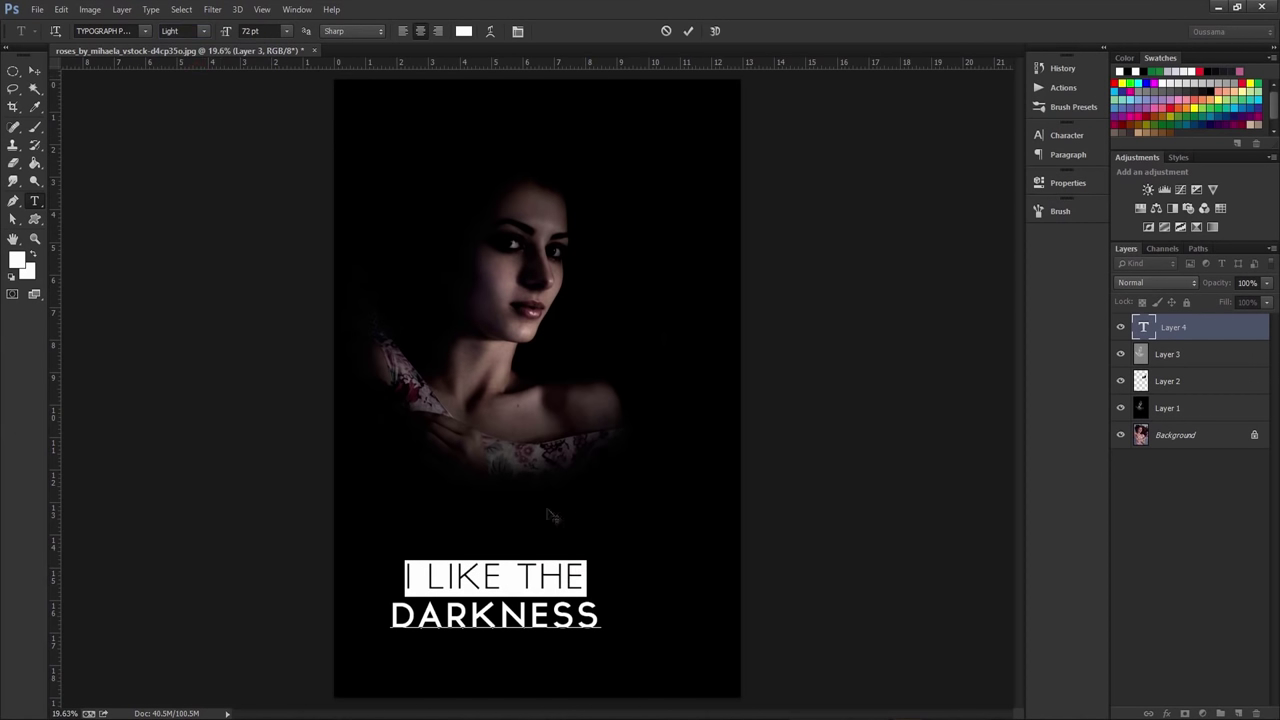
pyautogui.moveTo(598, 620)
pyautogui.mouseDown()
pyautogui.moveTo(405, 600)
pyautogui.moveTo(381, 549)
pyautogui.mouseUp()
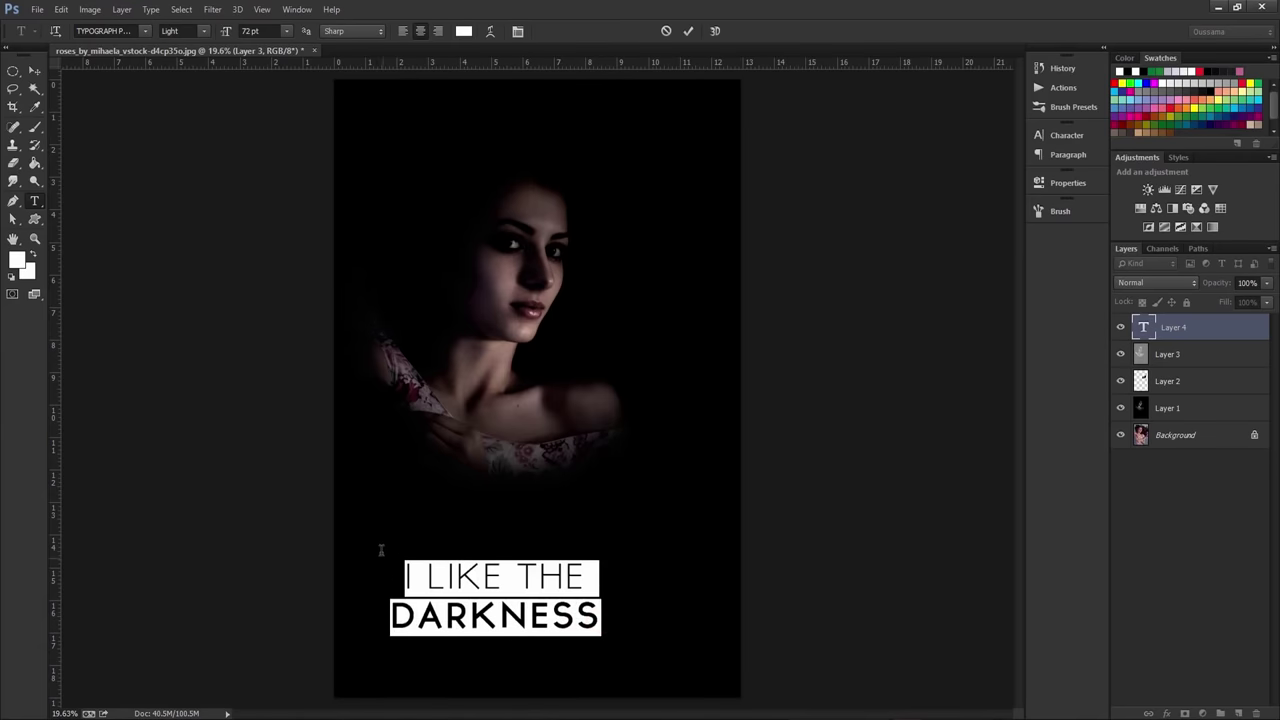
pyautogui.click(1062, 135)
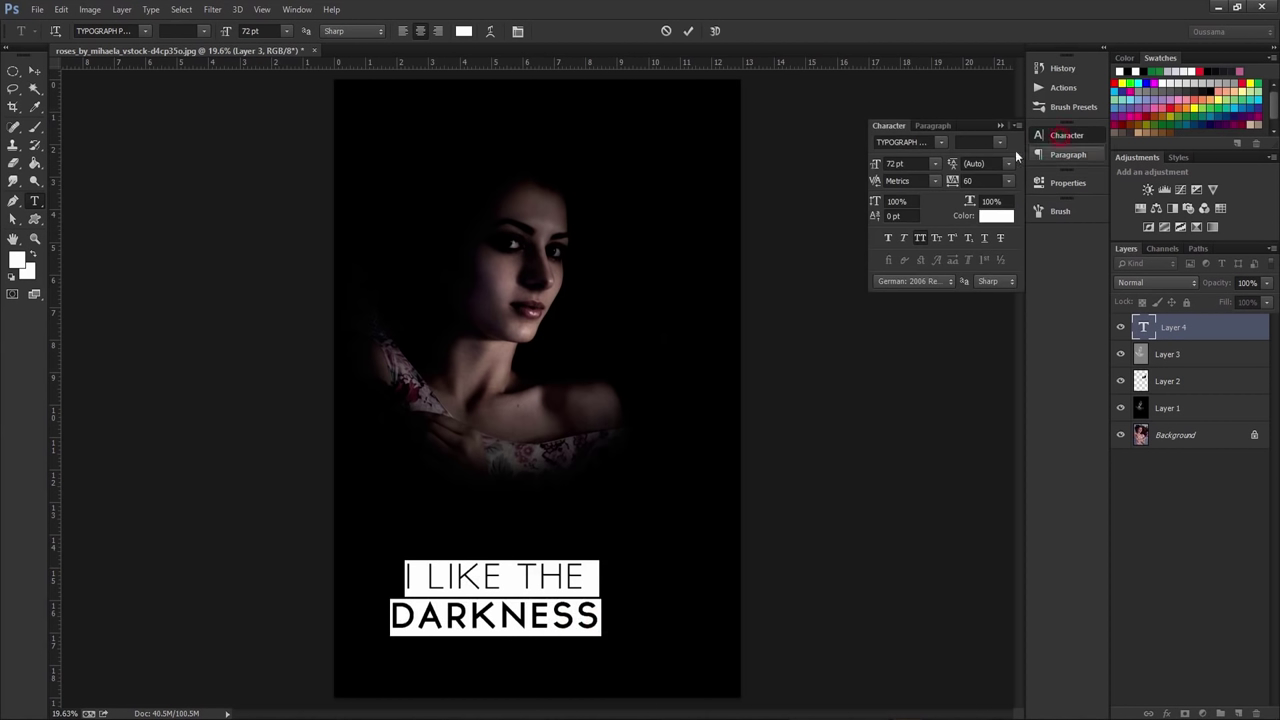
pyautogui.moveTo(876, 165); pyautogui.dragTo(897, 166)
pyautogui.click(893, 164)
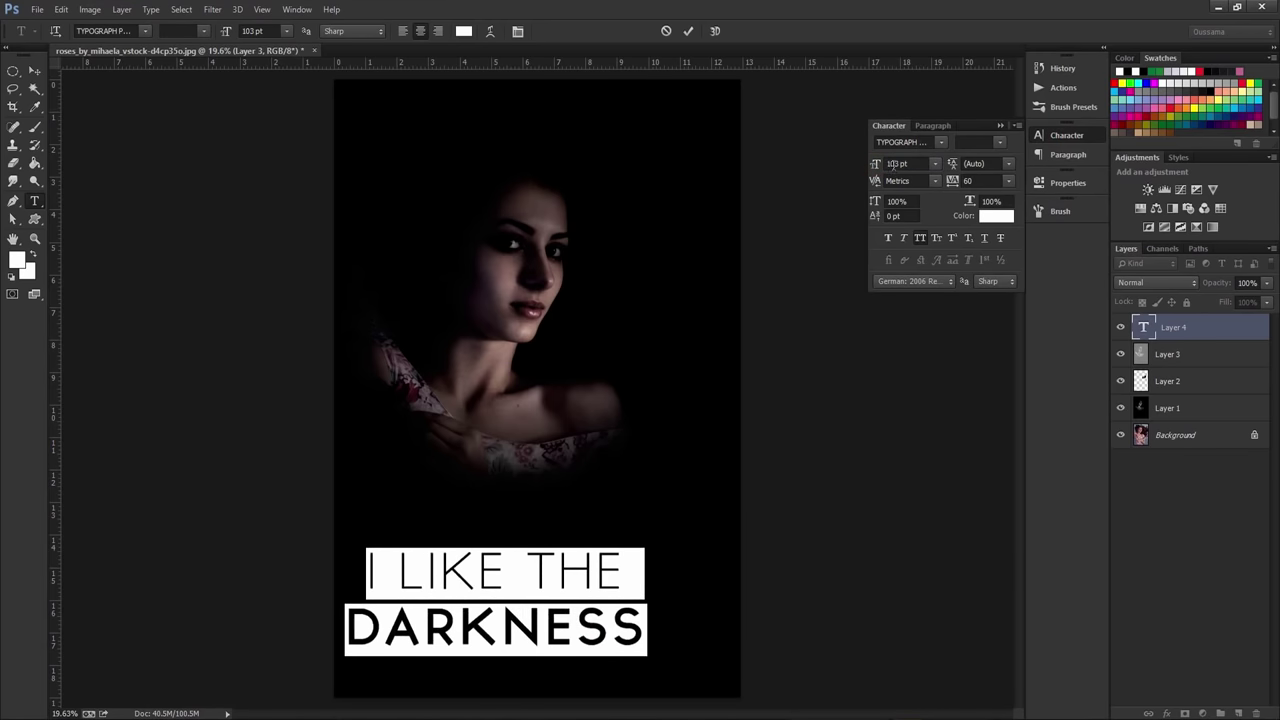
pyautogui.click(995, 217)
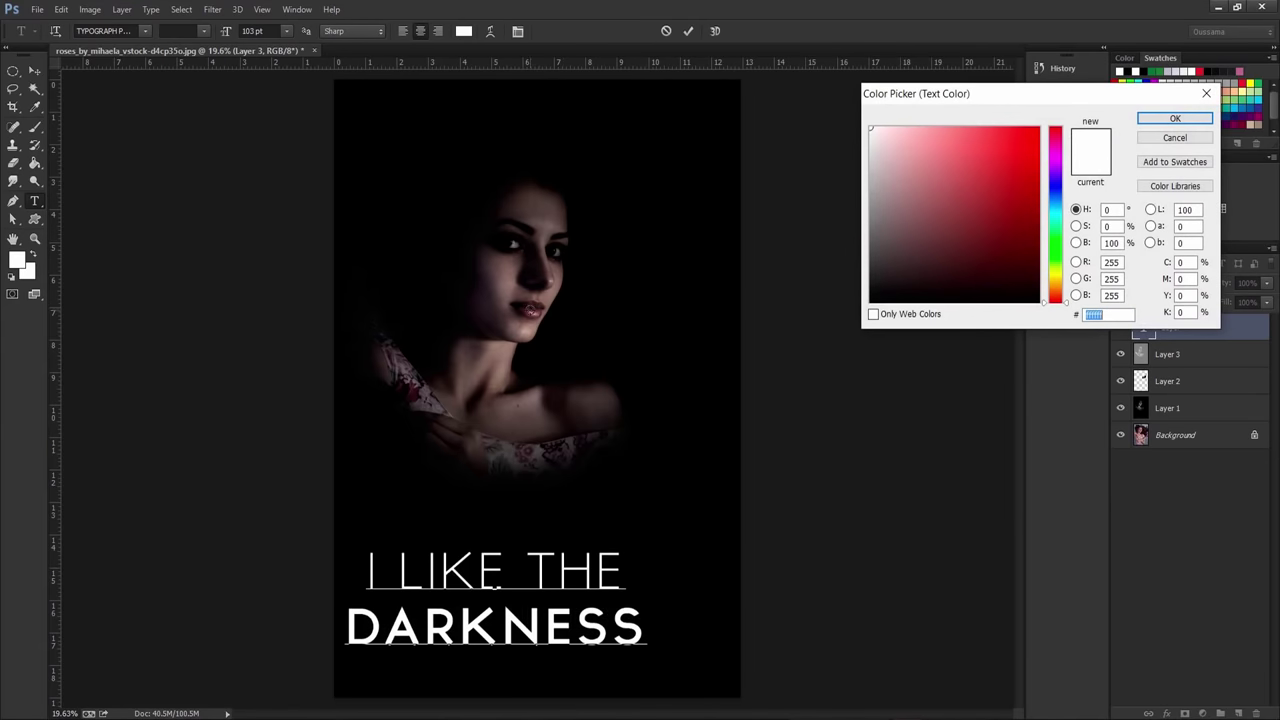
# Recolour the caption dark maroon #4a2e32 sampled from the lips and commit the text.
pyautogui.click(520, 314)
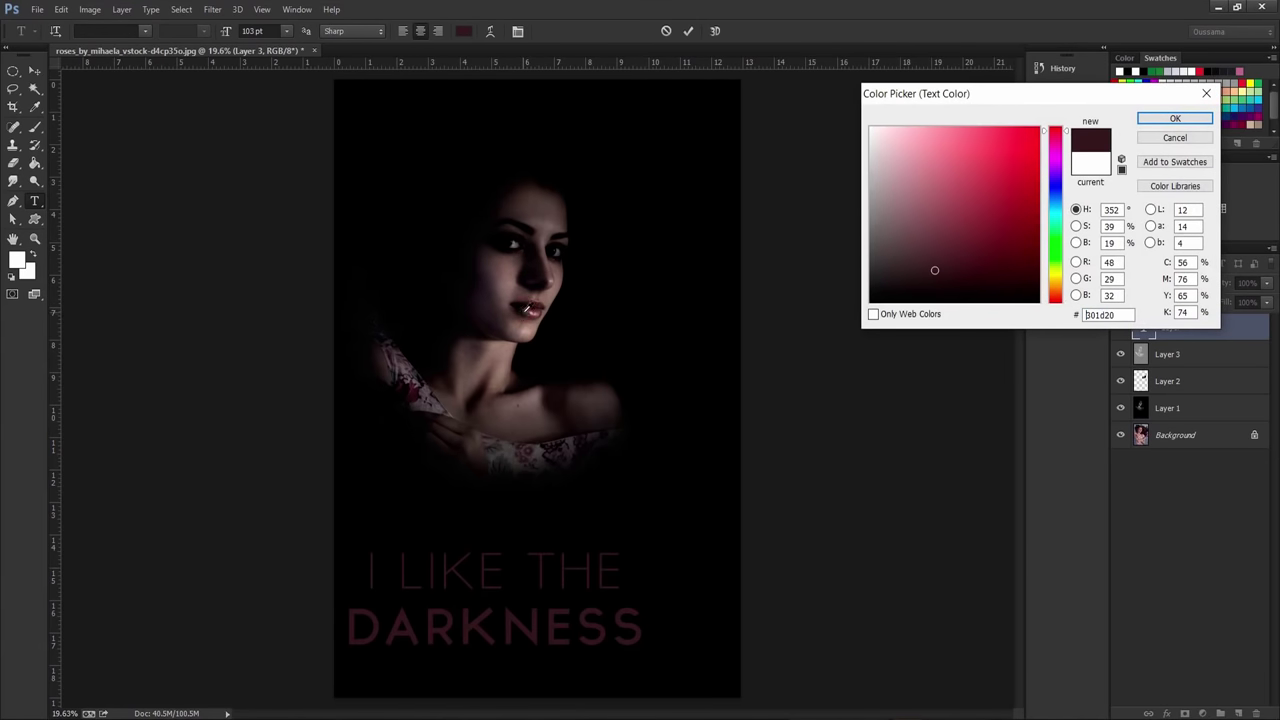
pyautogui.click(528, 308)
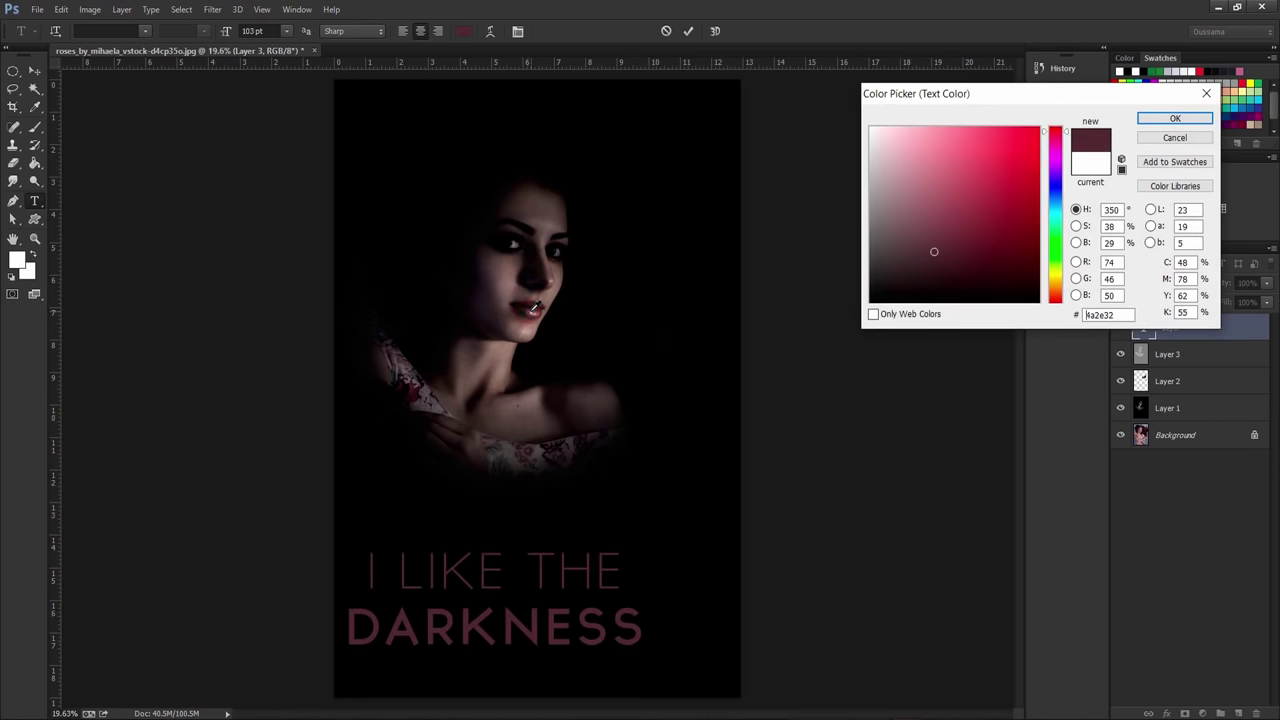
pyautogui.moveTo(538, 306); pyautogui.dragTo(528, 310)
pyautogui.click(1160, 120)
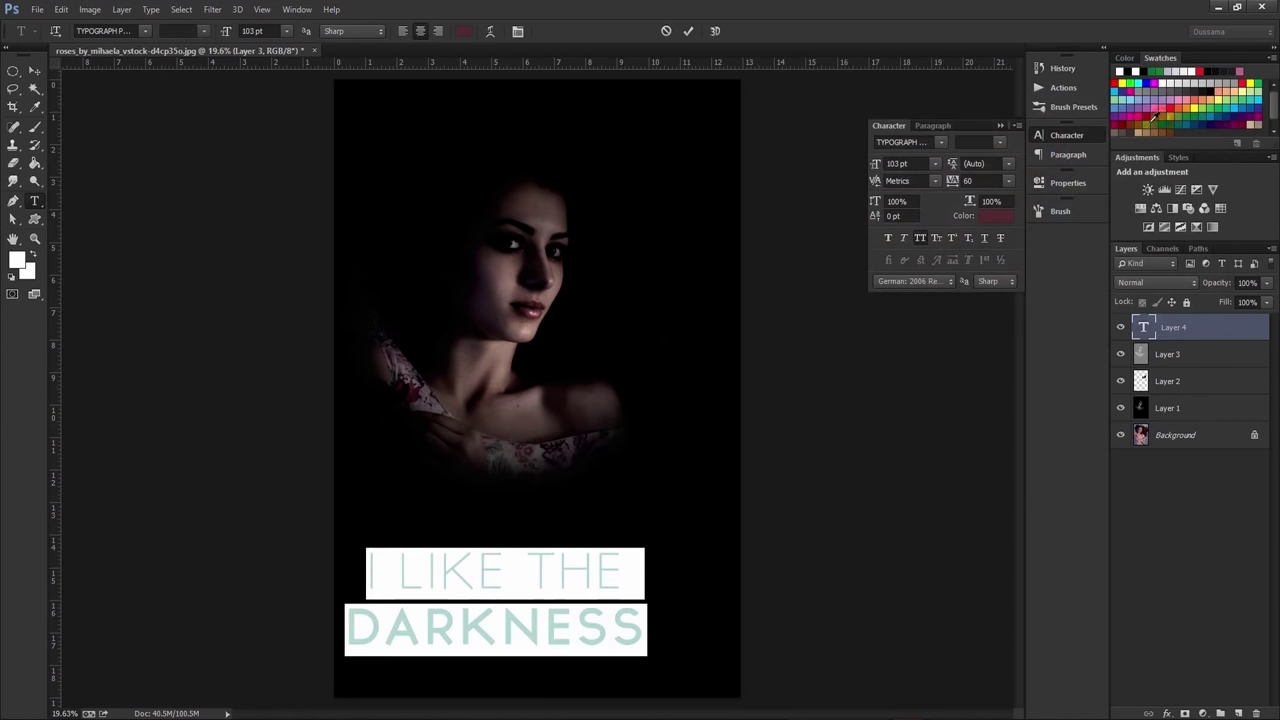
pyautogui.click(688, 33)
# Align the caption to the horizontal centre of the whole canvas, then deselect.
pyautogui.click(182, 9)
pyautogui.click(186, 27)
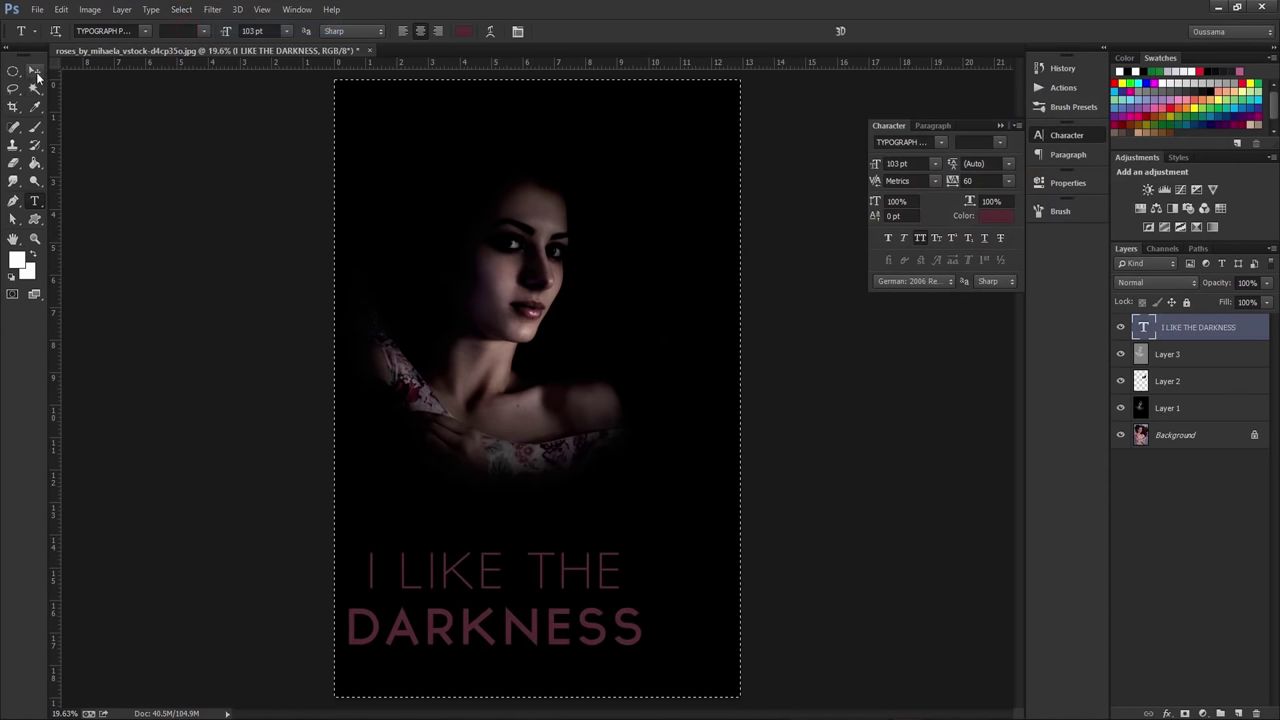
pyautogui.click(35, 71)
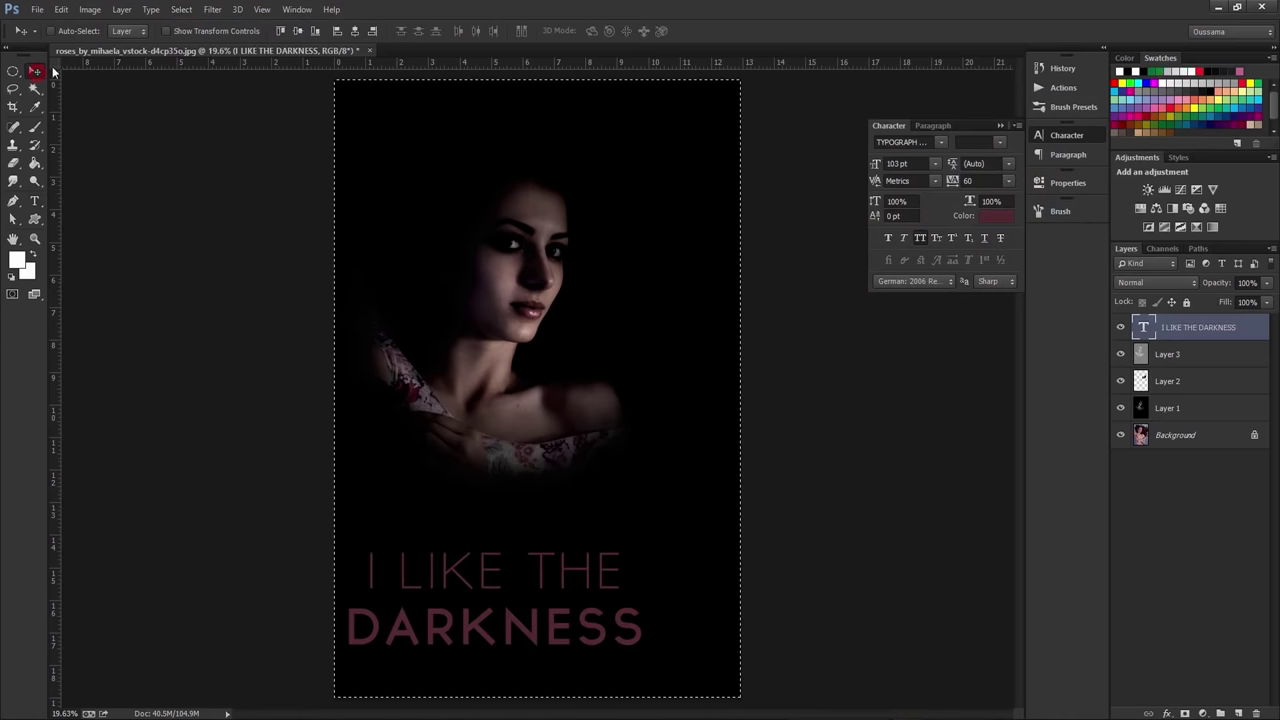
pyautogui.click(355, 31)
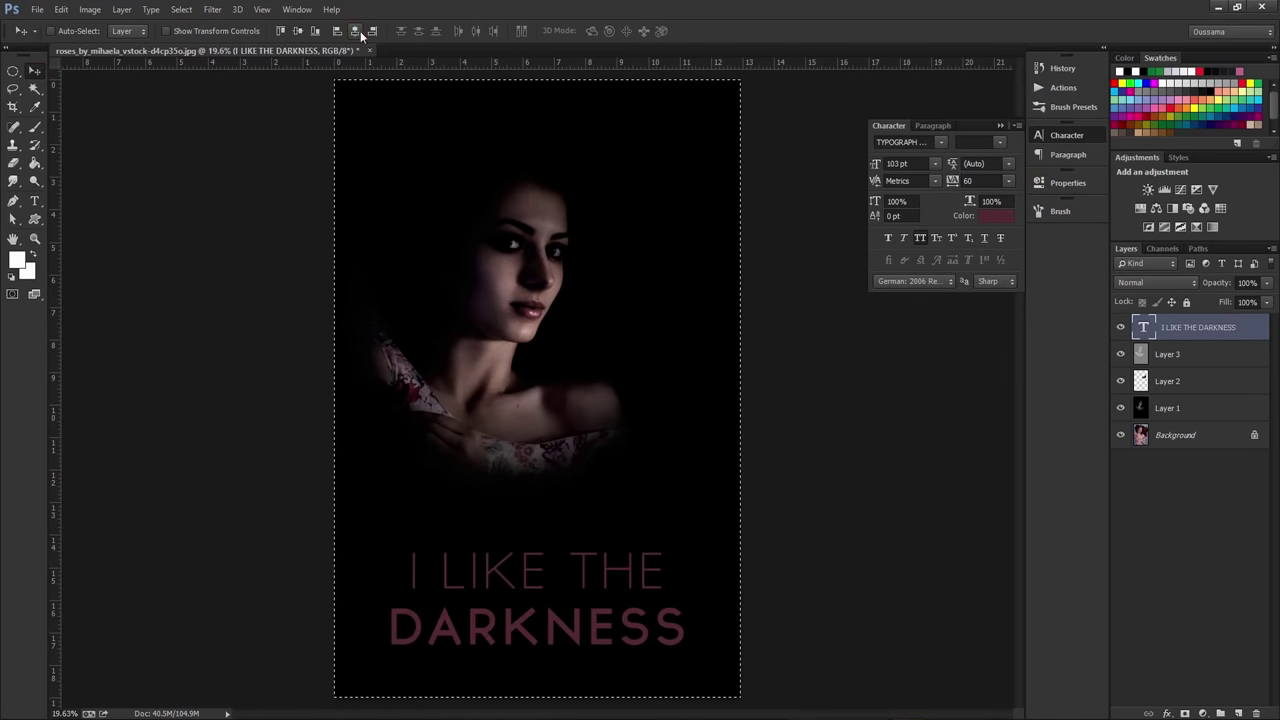
pyautogui.click(182, 9)
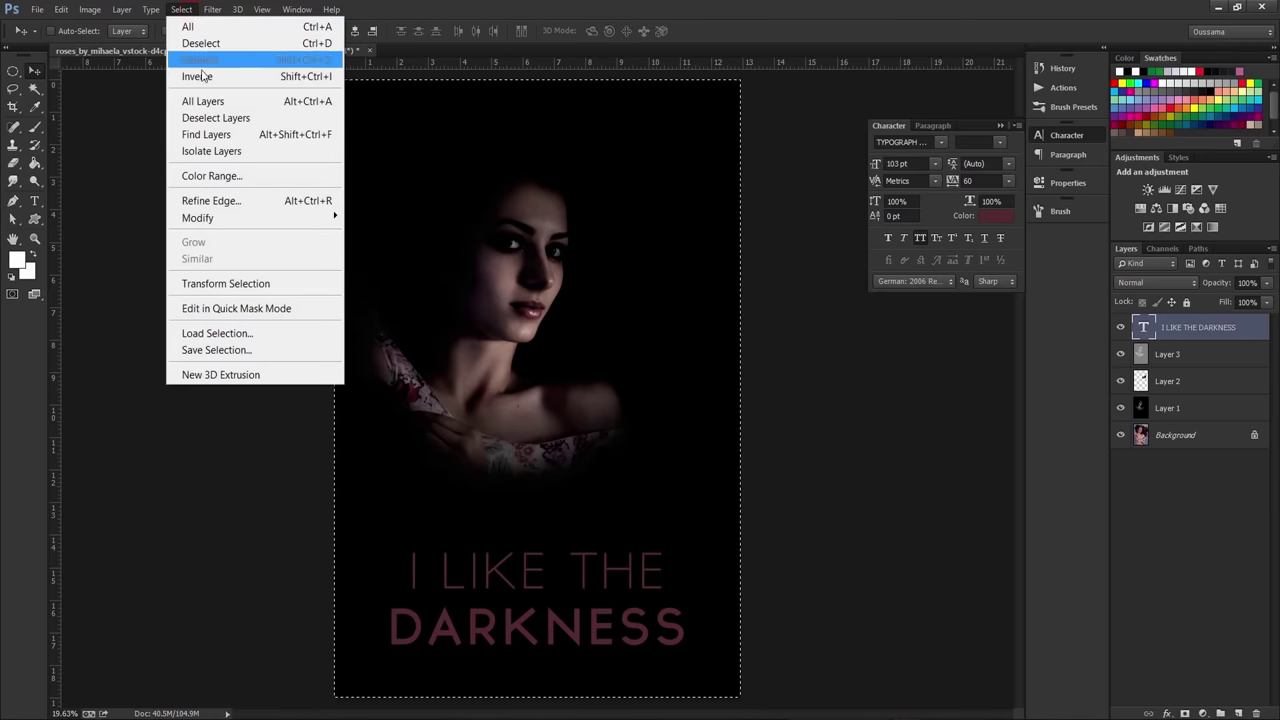
pyautogui.click(205, 43)
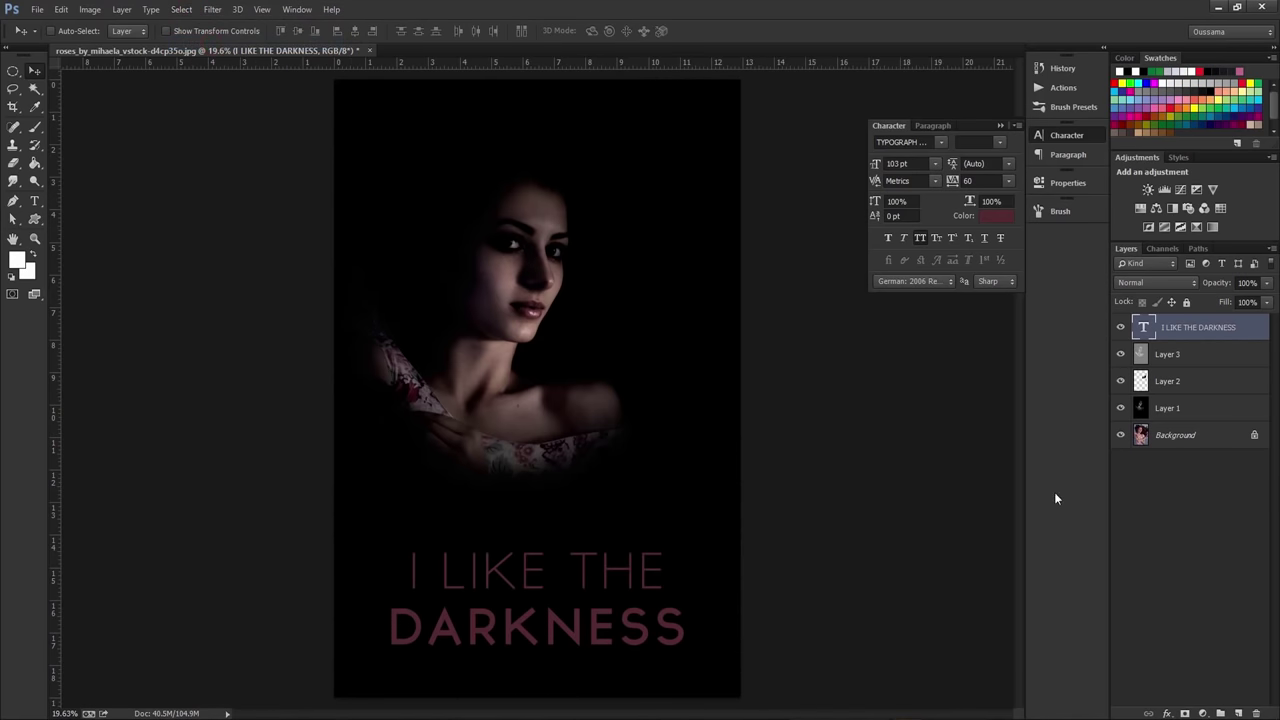
pyautogui.keyDown('alt'); pyautogui.click(1121, 436); pyautogui.keyUp('alt')
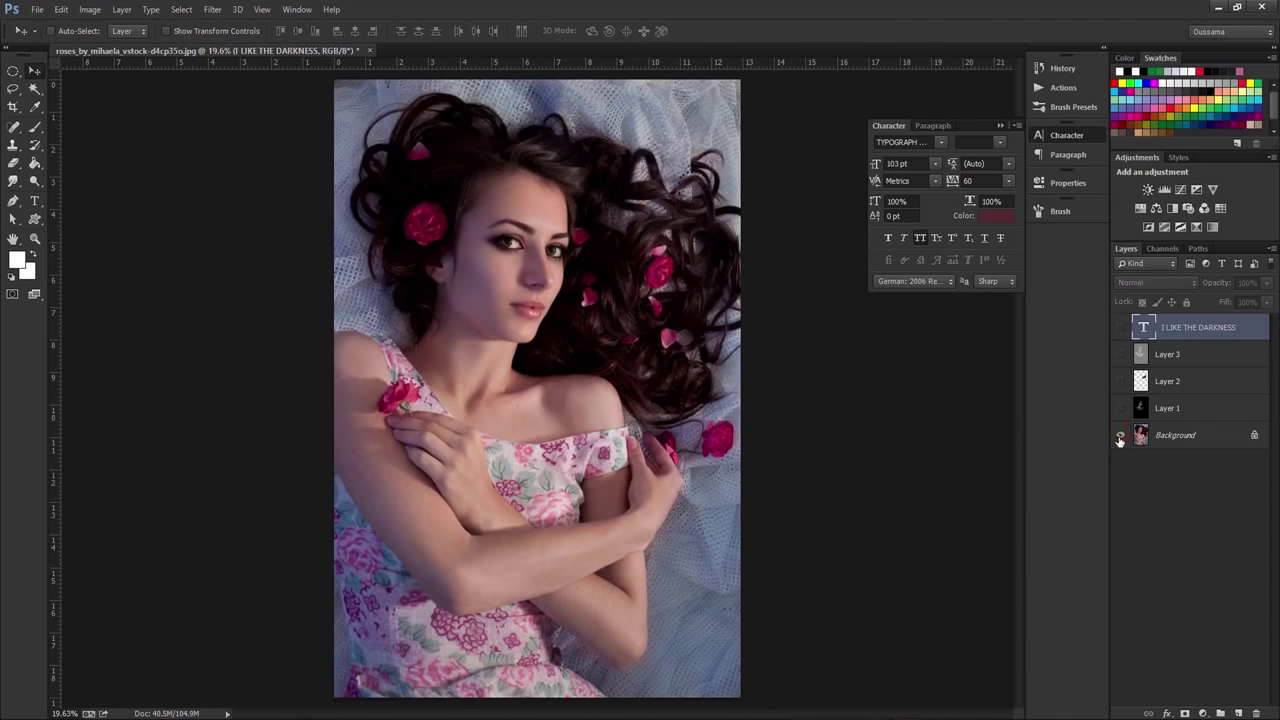
pyautogui.keyDown('alt'); pyautogui.click(1121, 436); pyautogui.keyUp('alt')
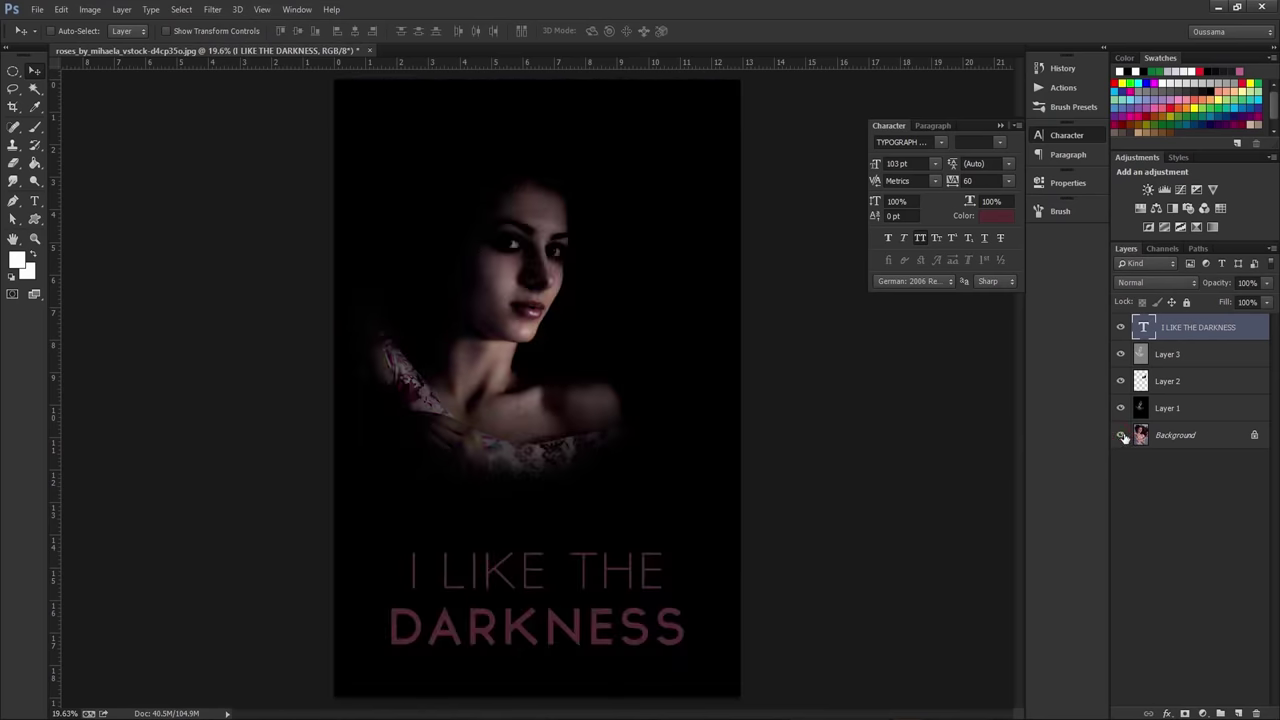
pyautogui.keyDown('alt'); pyautogui.click(1121, 436); pyautogui.keyUp('alt')
pyautogui.keyDown('alt'); pyautogui.click(1121, 436); pyautogui.keyUp('alt')
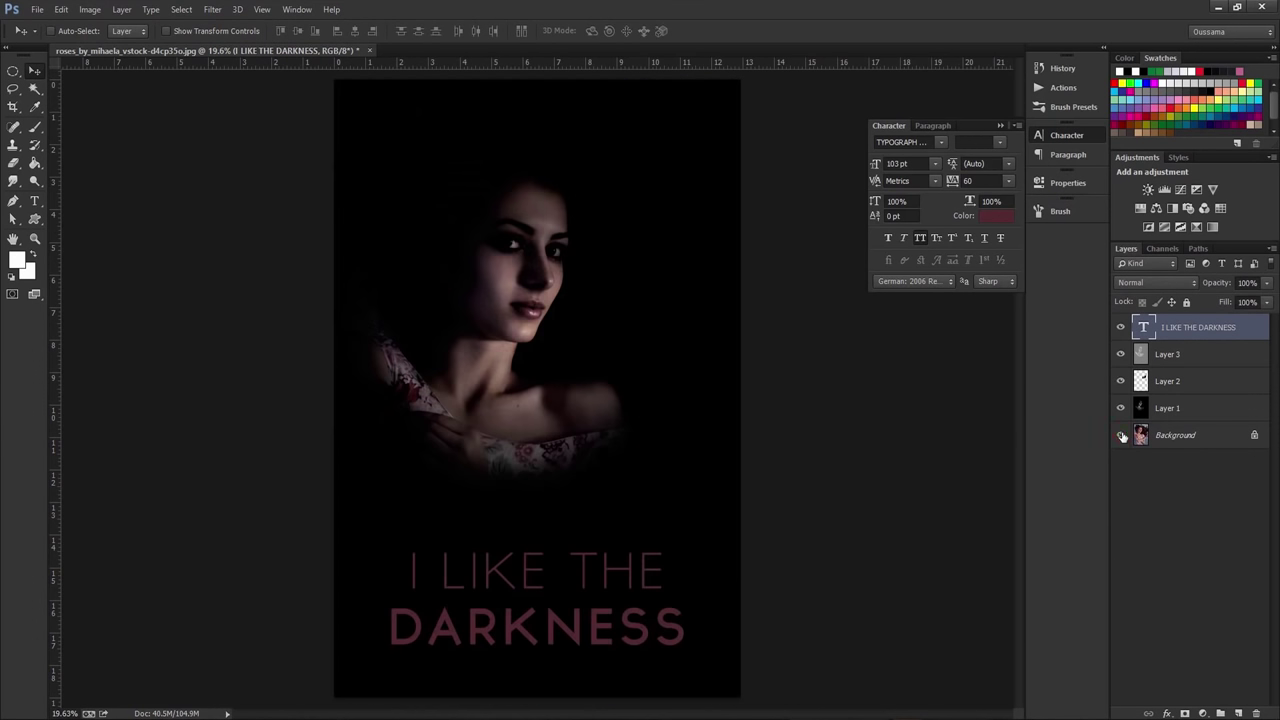